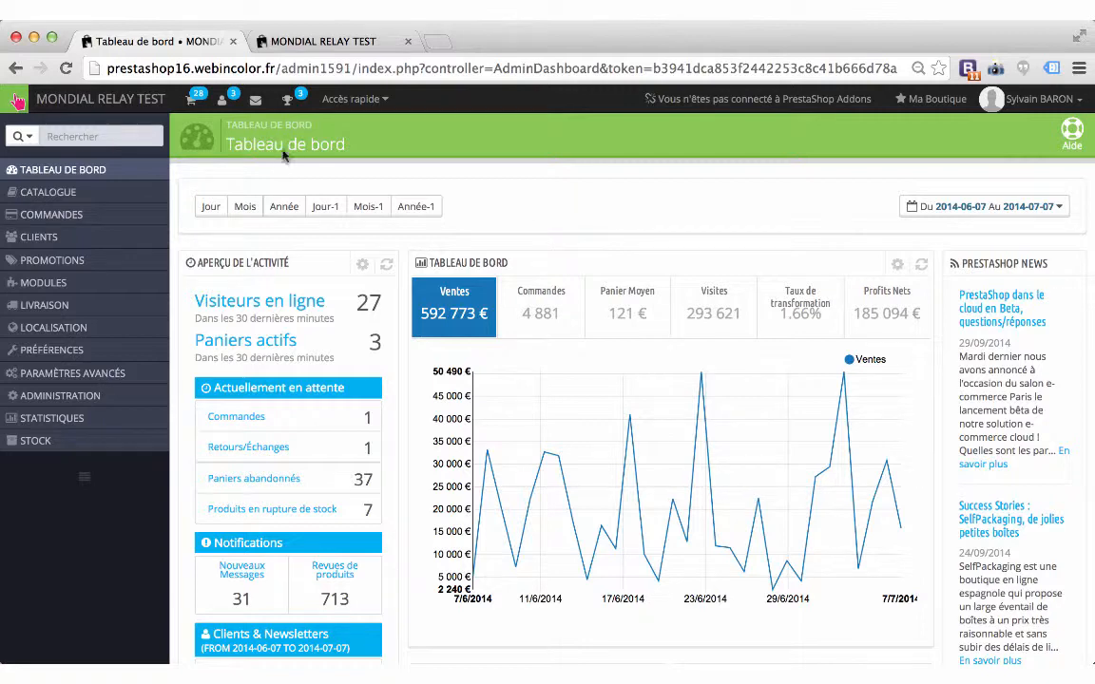
# - Switch to the shop's storefront and open the details page of the Blouse from the popular products
pyautogui.scroll(-5, 266, 147)
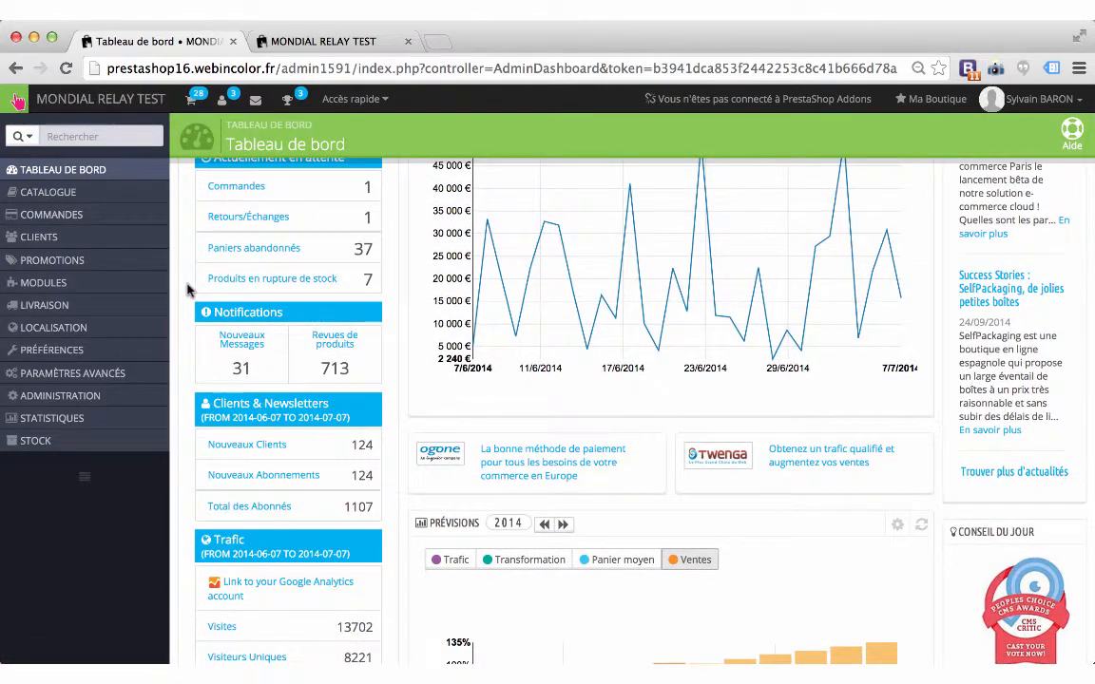
pyautogui.scroll(5, 190, 286)
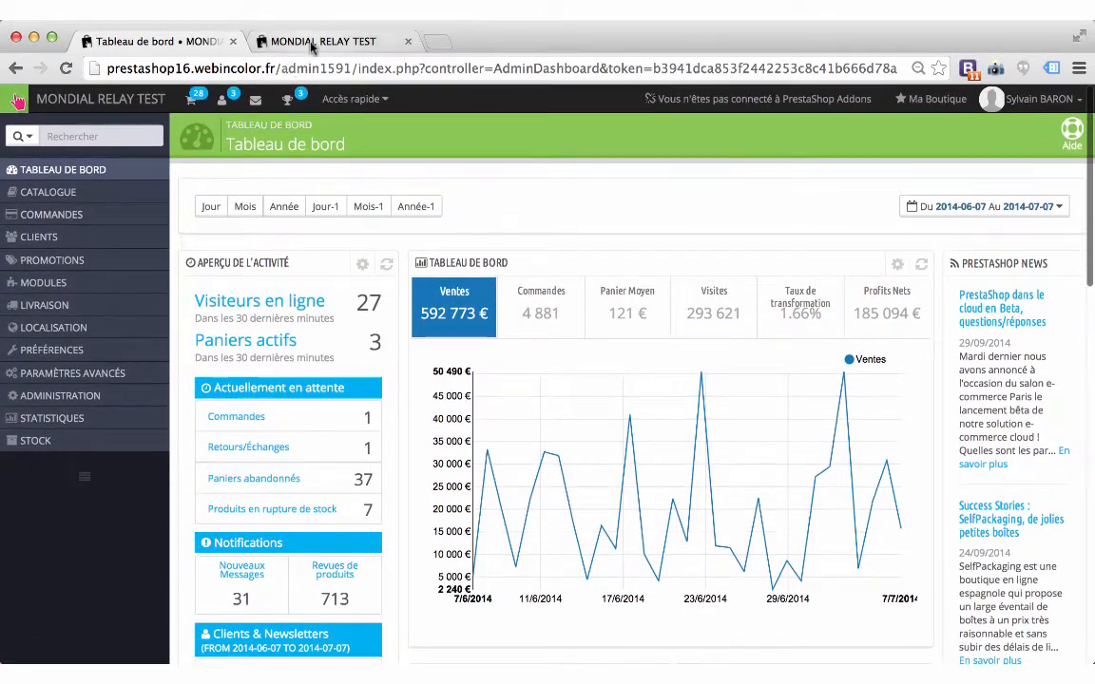
pyautogui.click(312, 42)
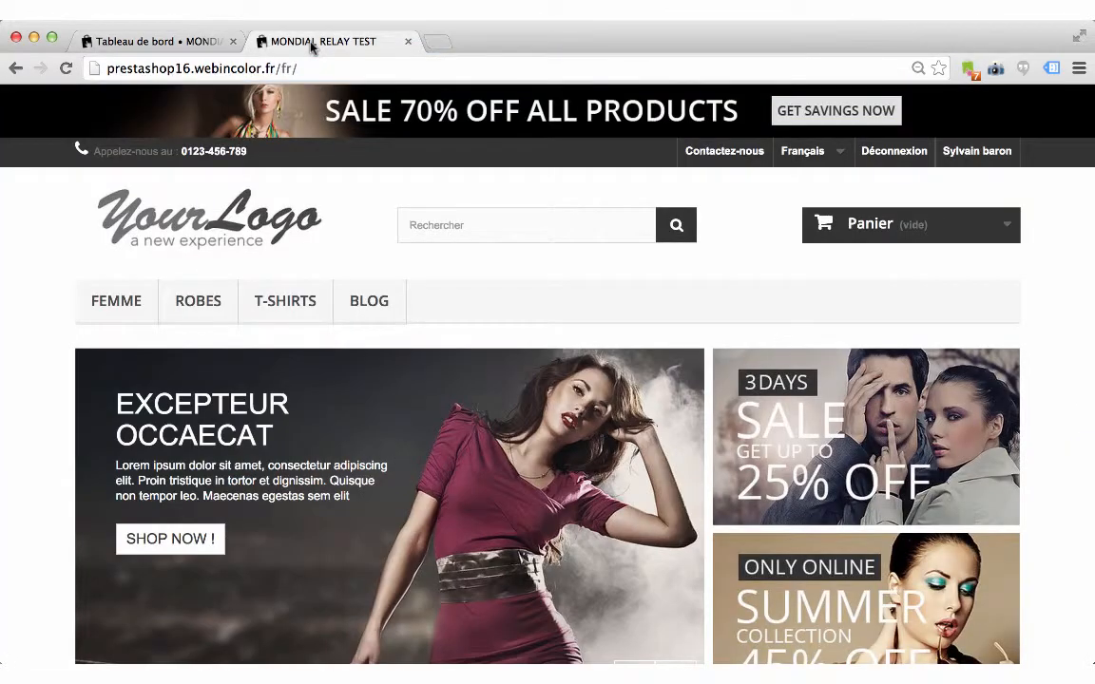
pyautogui.scroll(-2, 50, 279)
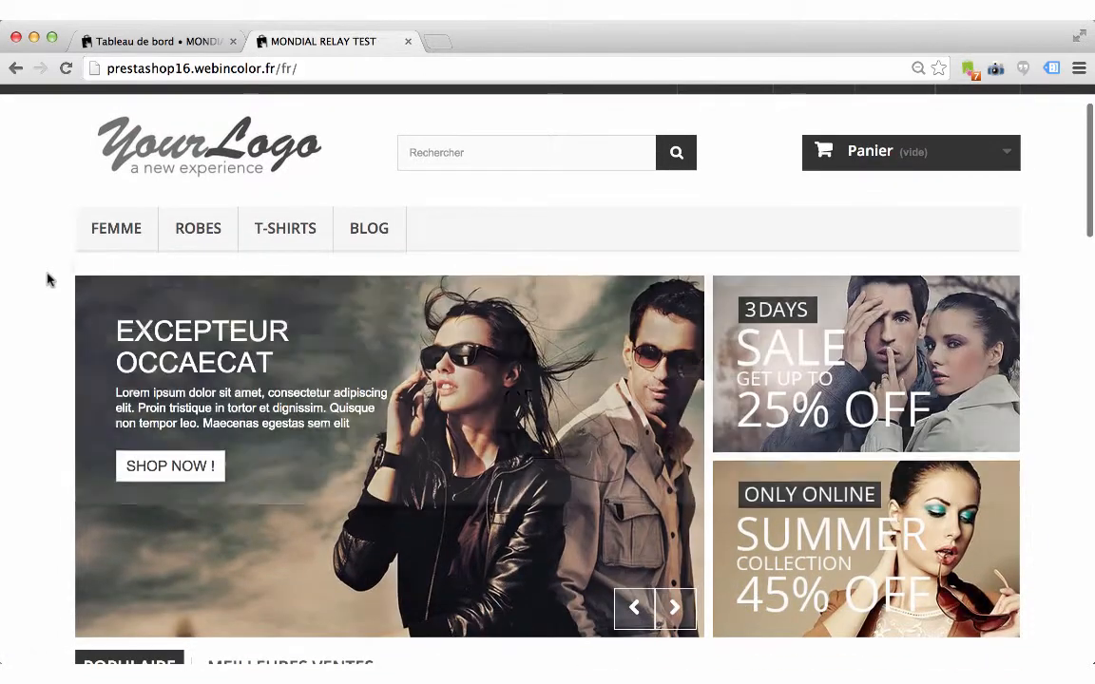
pyautogui.scroll(-5, 49, 280)
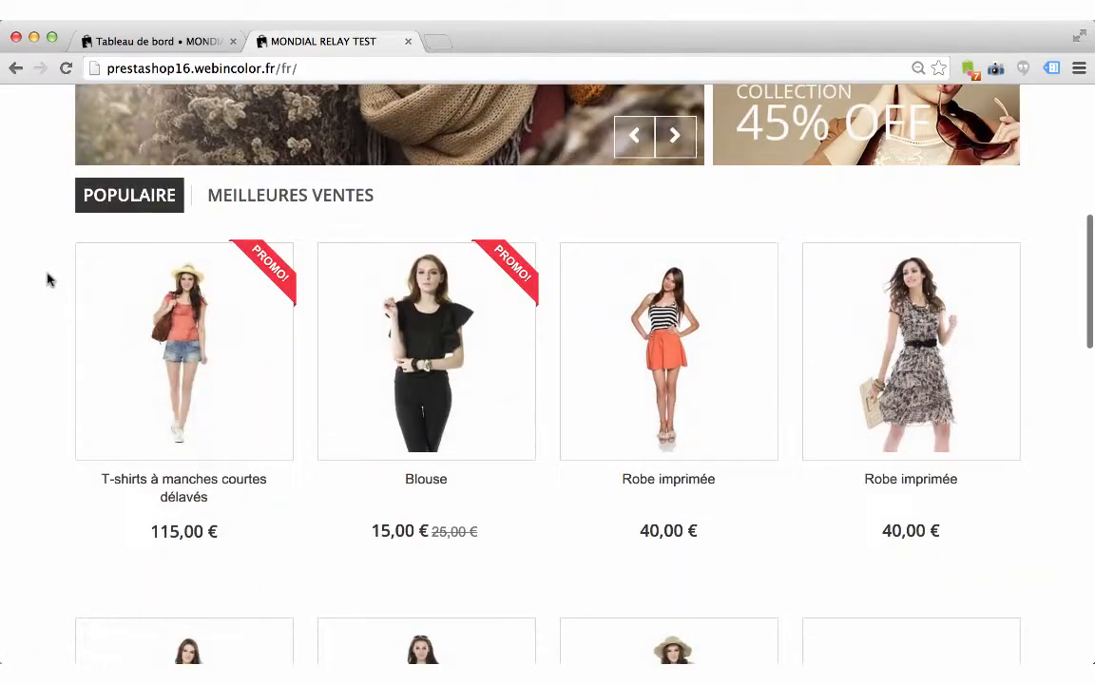
pyautogui.scroll(-3, 49, 279)
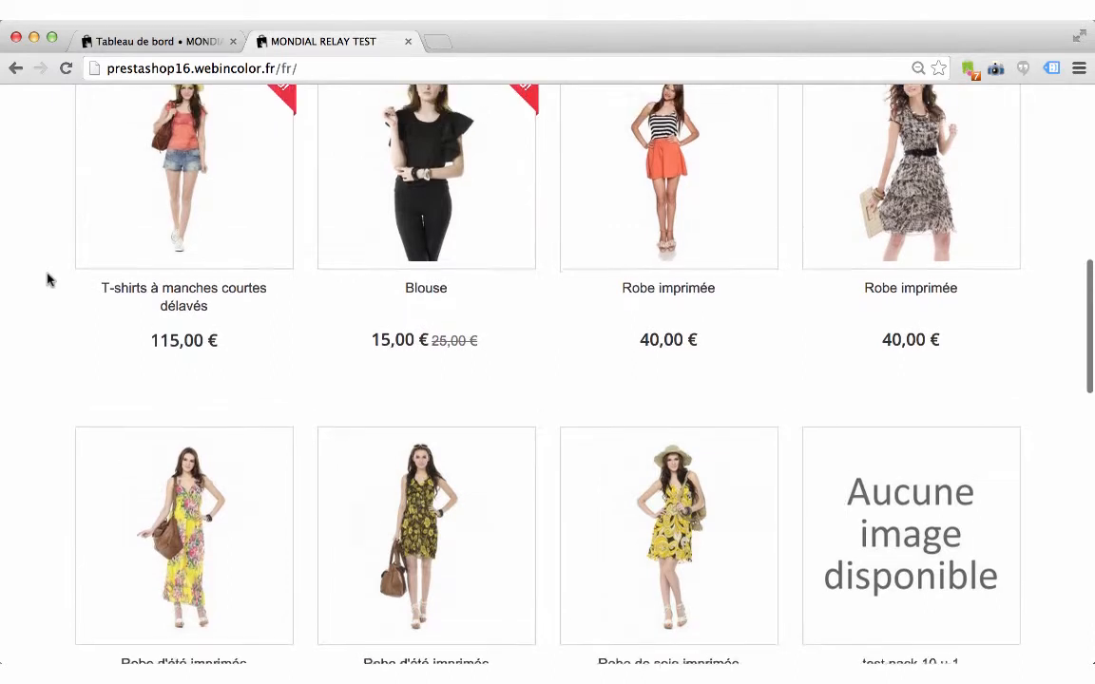
pyautogui.scroll(2, 47, 278)
pyautogui.moveTo(530, 288)
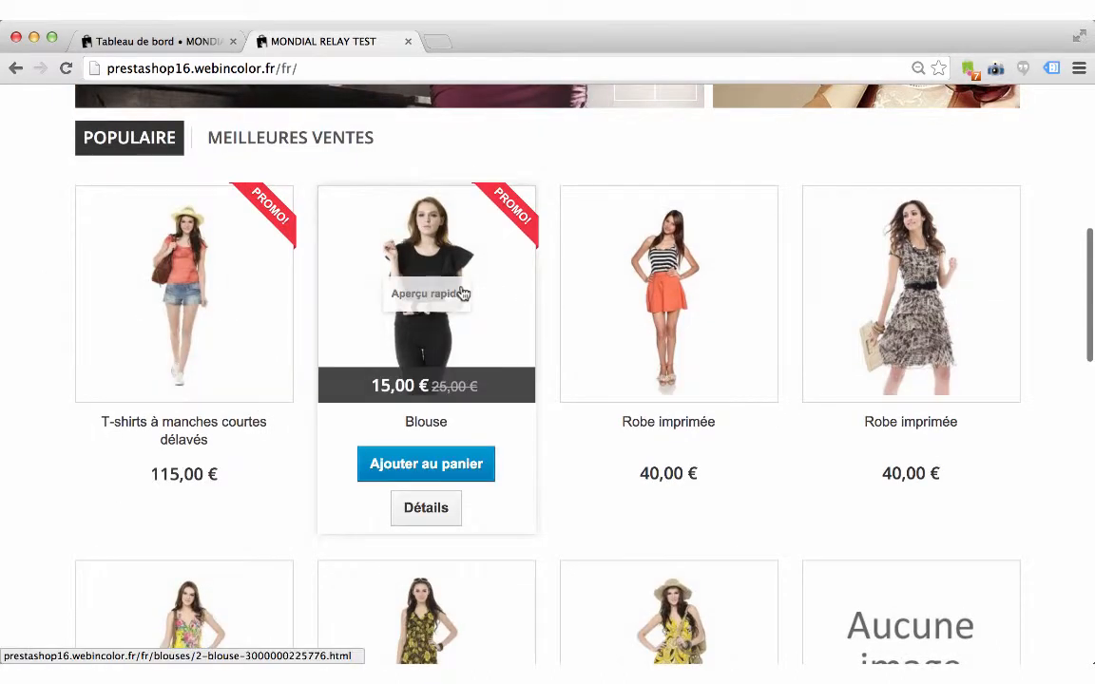
pyautogui.click(439, 510)
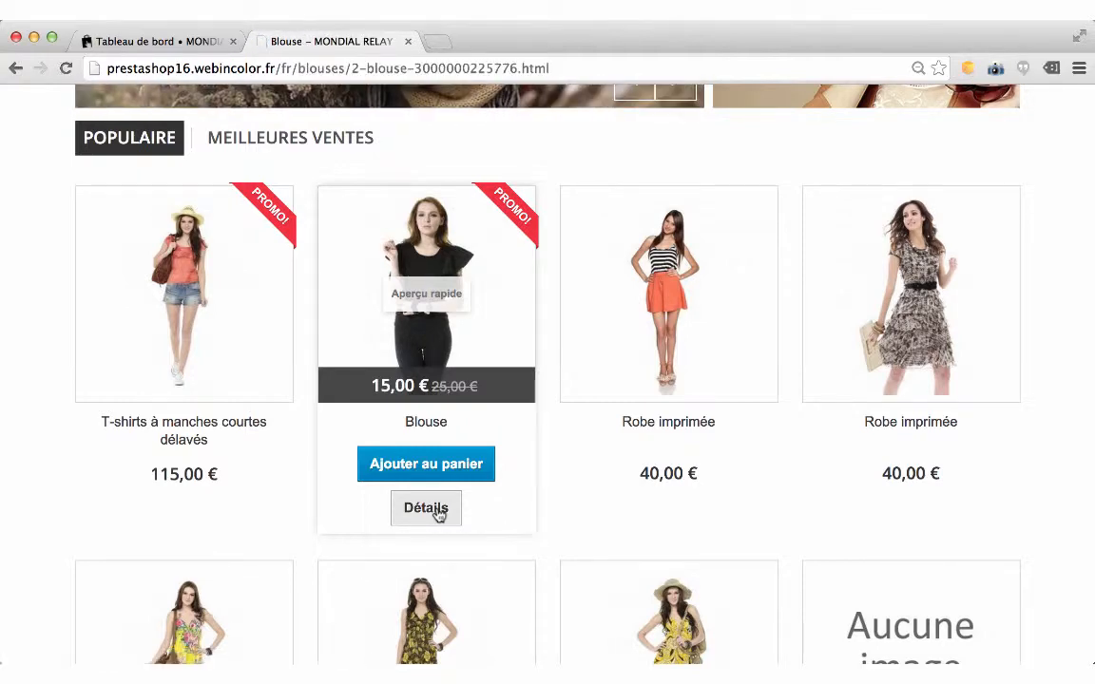
# - Add one black Blouse in size S to the cart
pyautogui.scroll(-3, 439, 515)
pyautogui.scroll(-1, 440, 514)
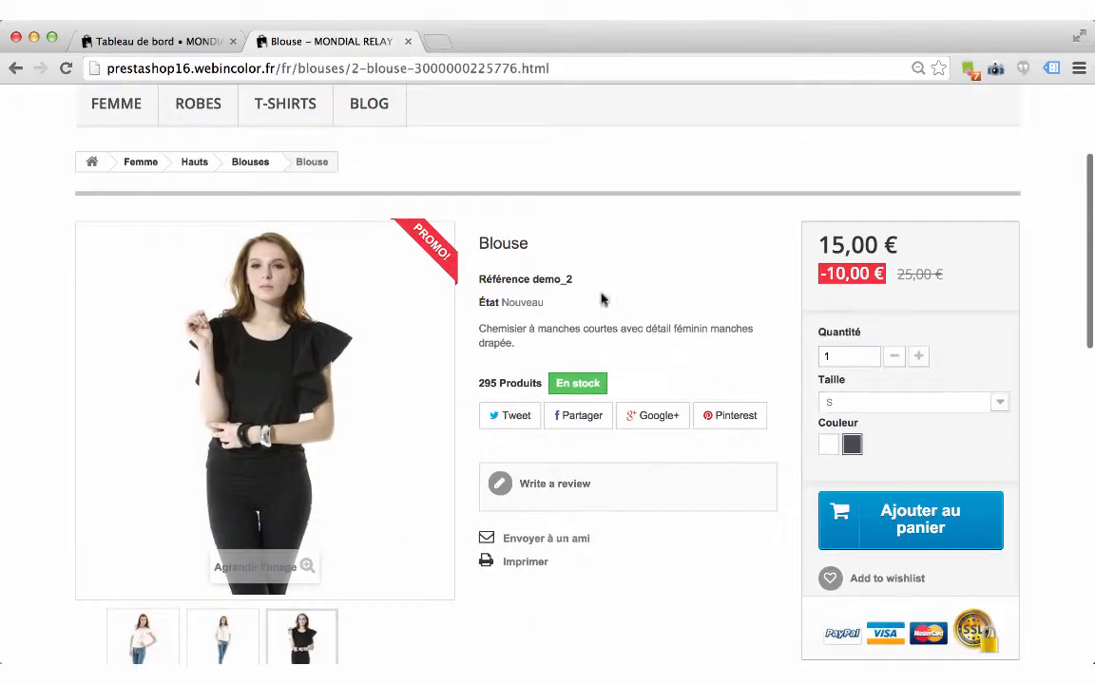
pyautogui.click(885, 403)
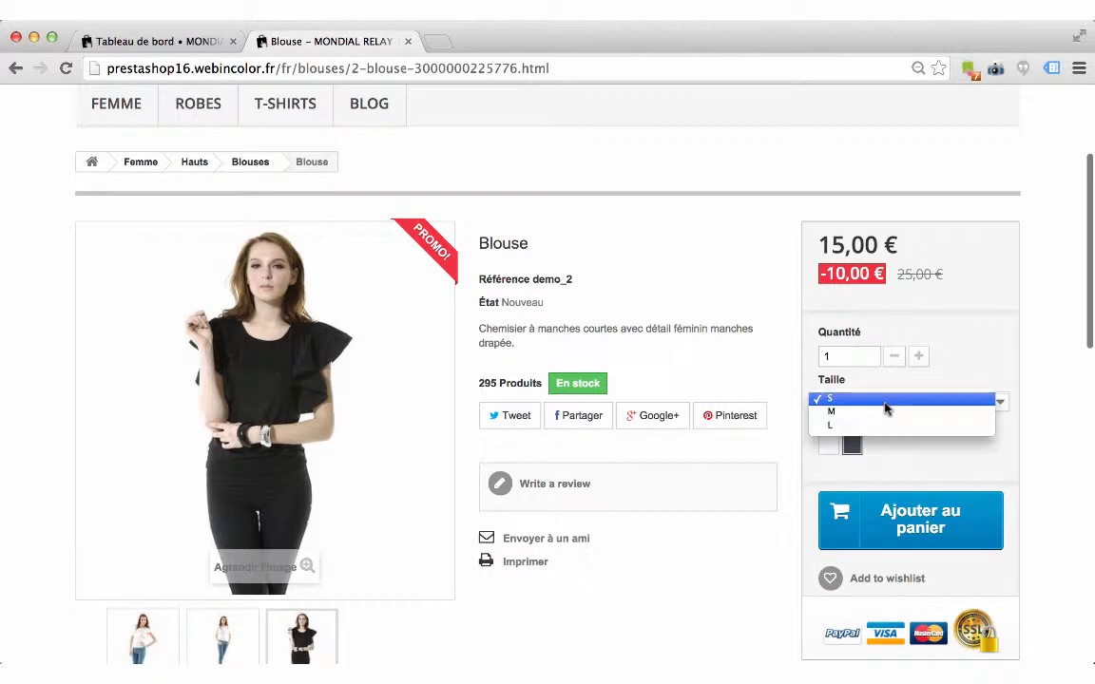
pyautogui.click(885, 401)
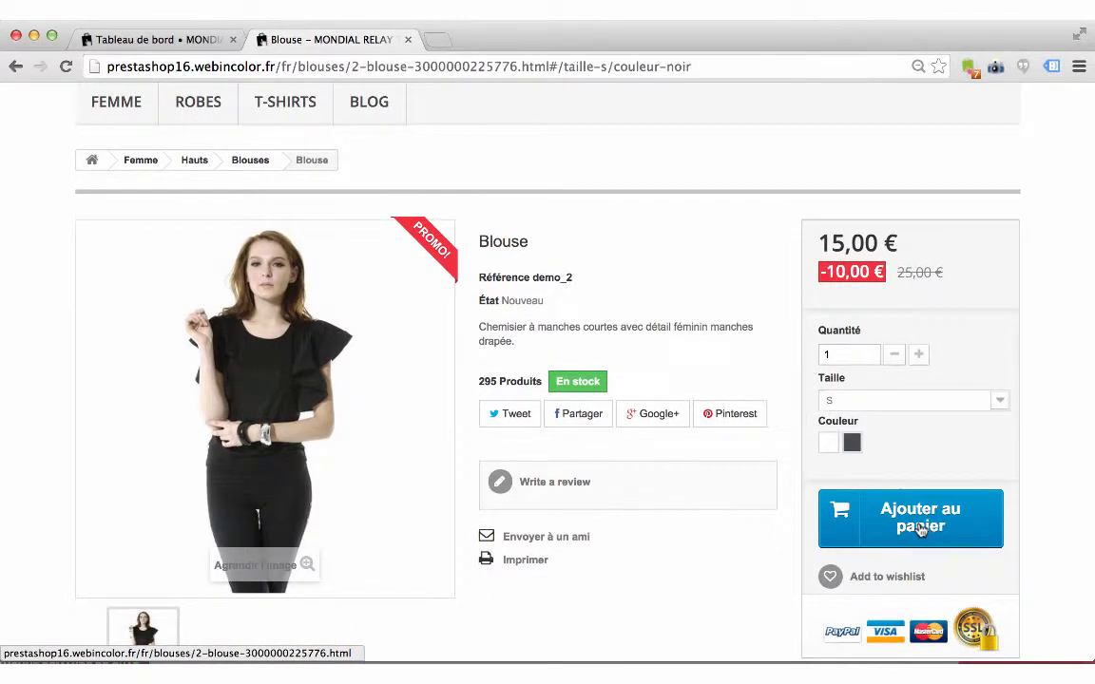
pyautogui.click(919, 528)
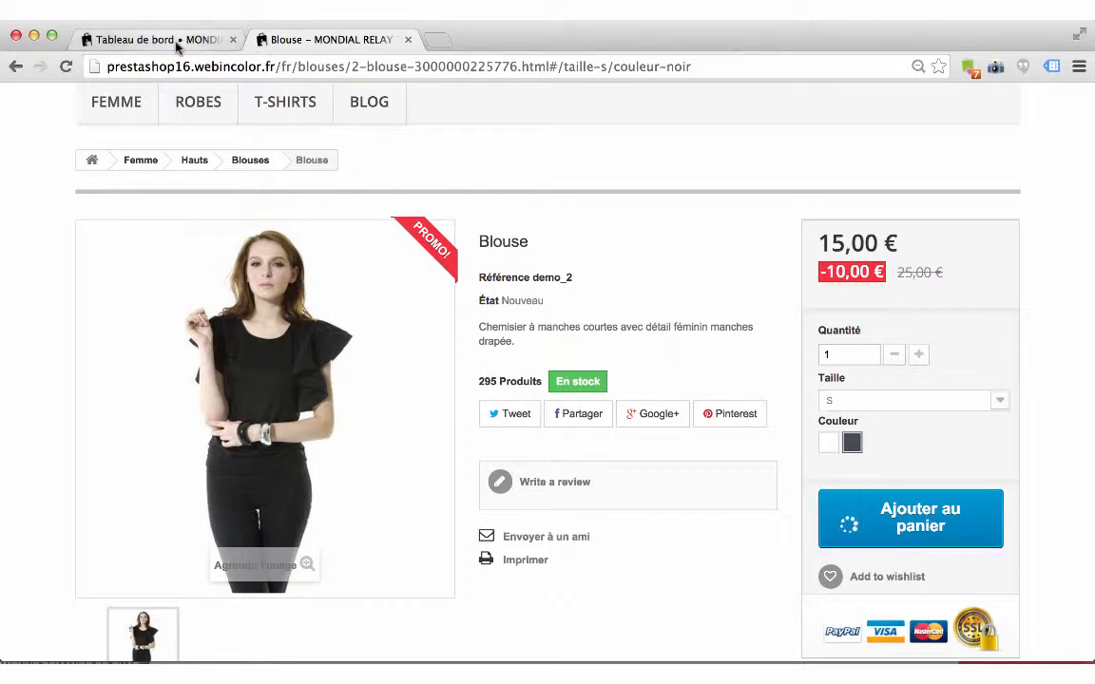
# - Return to the back office, open the catalogue's product list in a separate tab and open the Blouse for editing
pyautogui.click(171, 40)
pyautogui.moveTo(49, 180)
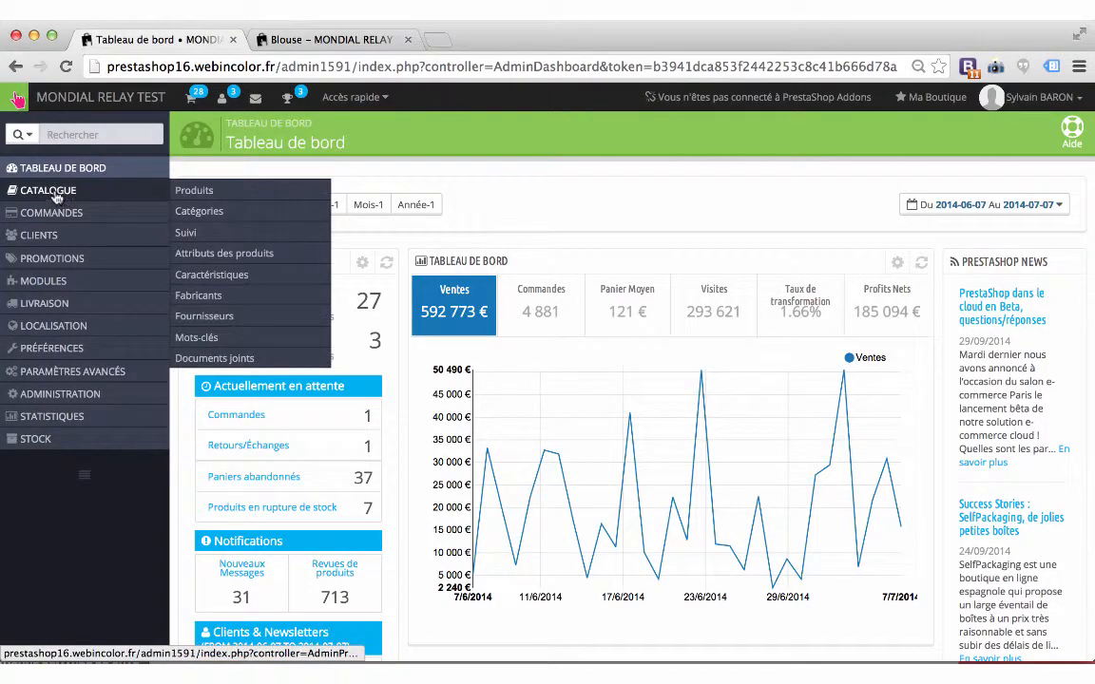
pyautogui.keyDown('super'); pyautogui.click(217, 194); pyautogui.keyUp('super')
pyautogui.click(284, 40)
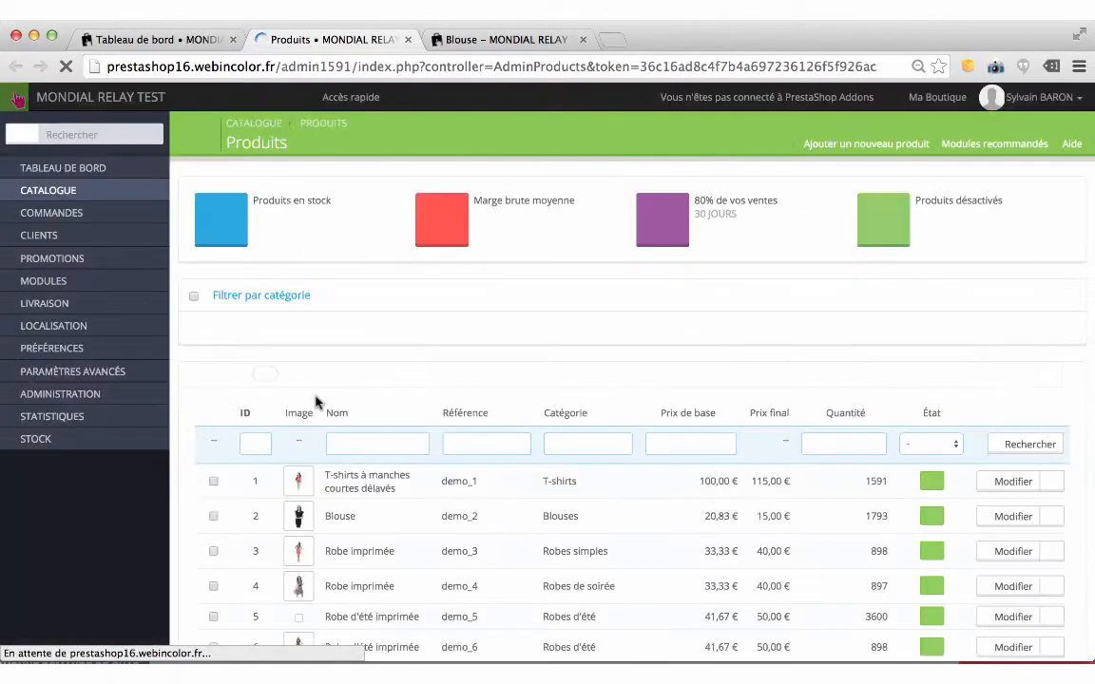
pyautogui.scroll(-3, 317, 398)
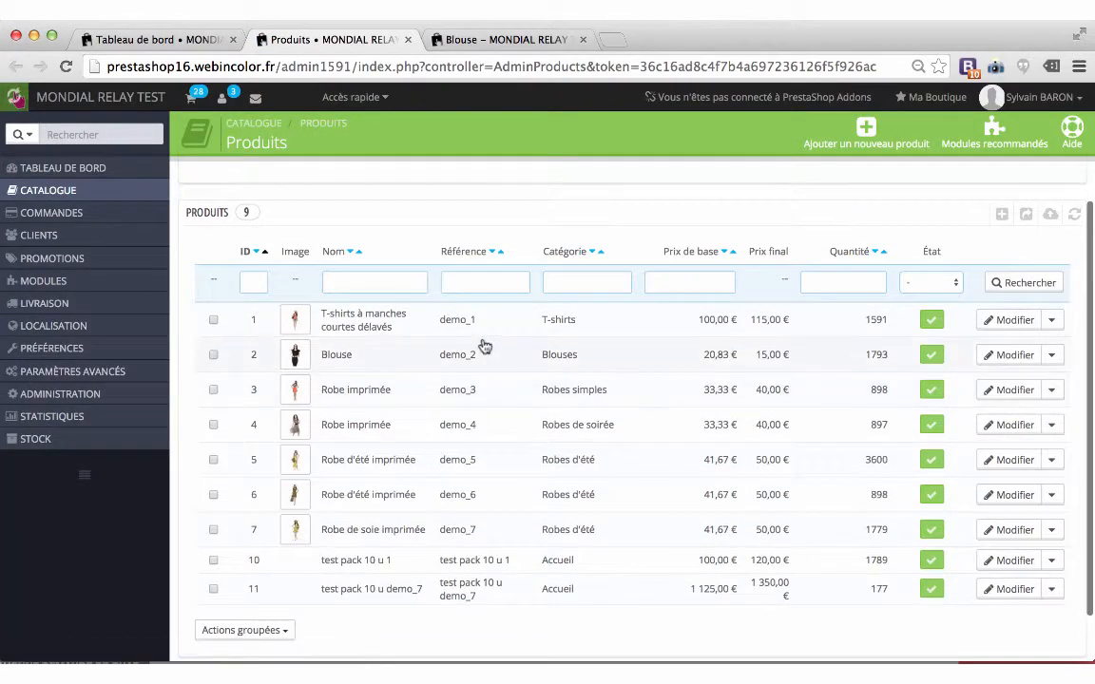
pyautogui.click(384, 356)
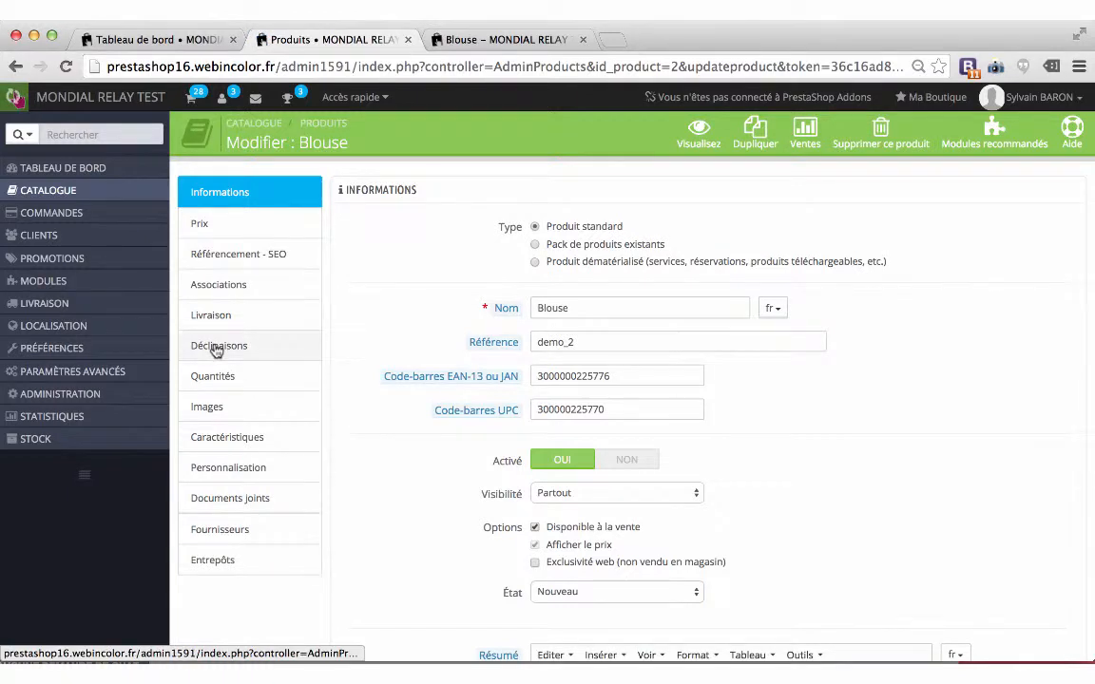
# - Review the Blouse's combinations and the available quantity of each size and colour
pyautogui.click(217, 348)
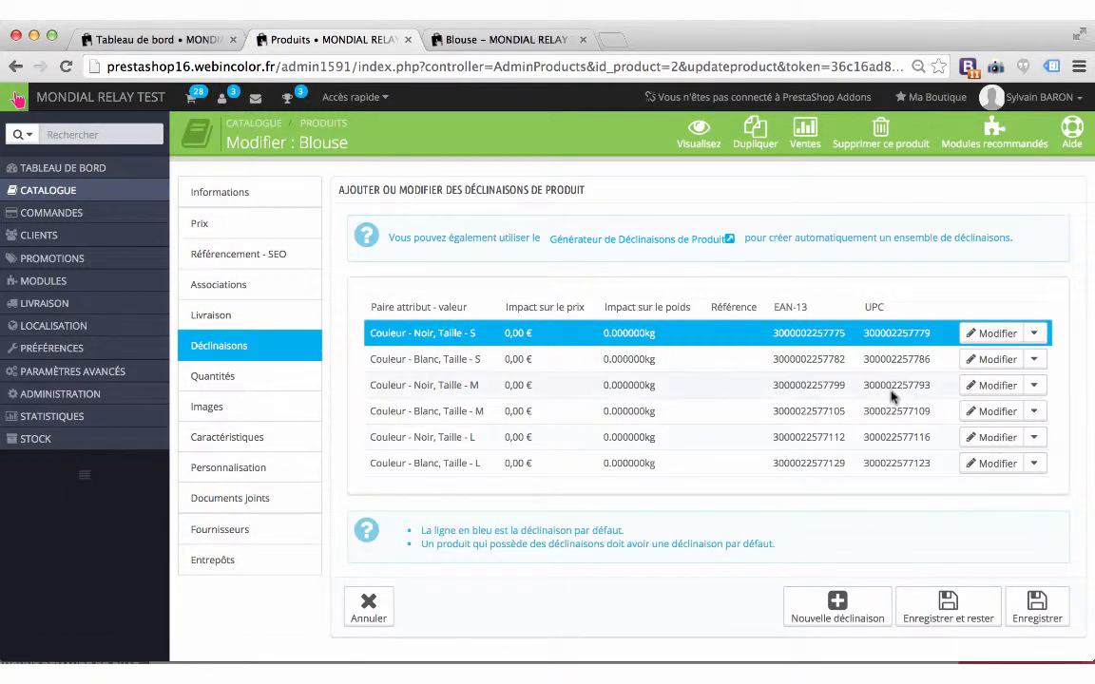
pyautogui.scroll(-2, 679, 491)
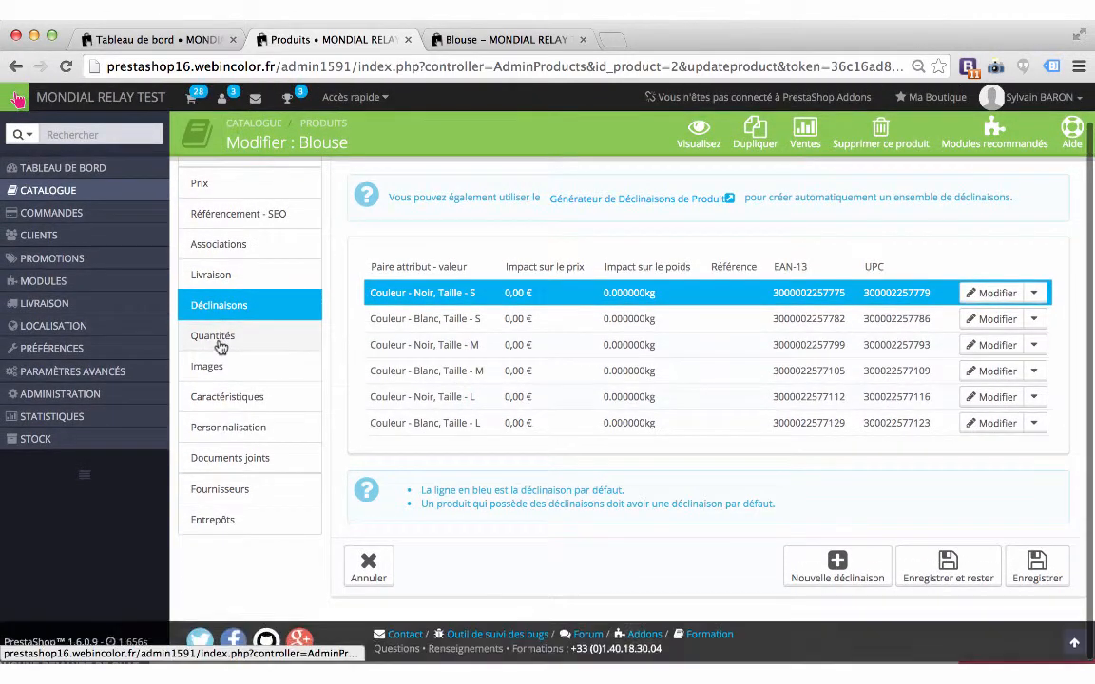
pyautogui.click(216, 340)
pyautogui.scroll(-3, 393, 373)
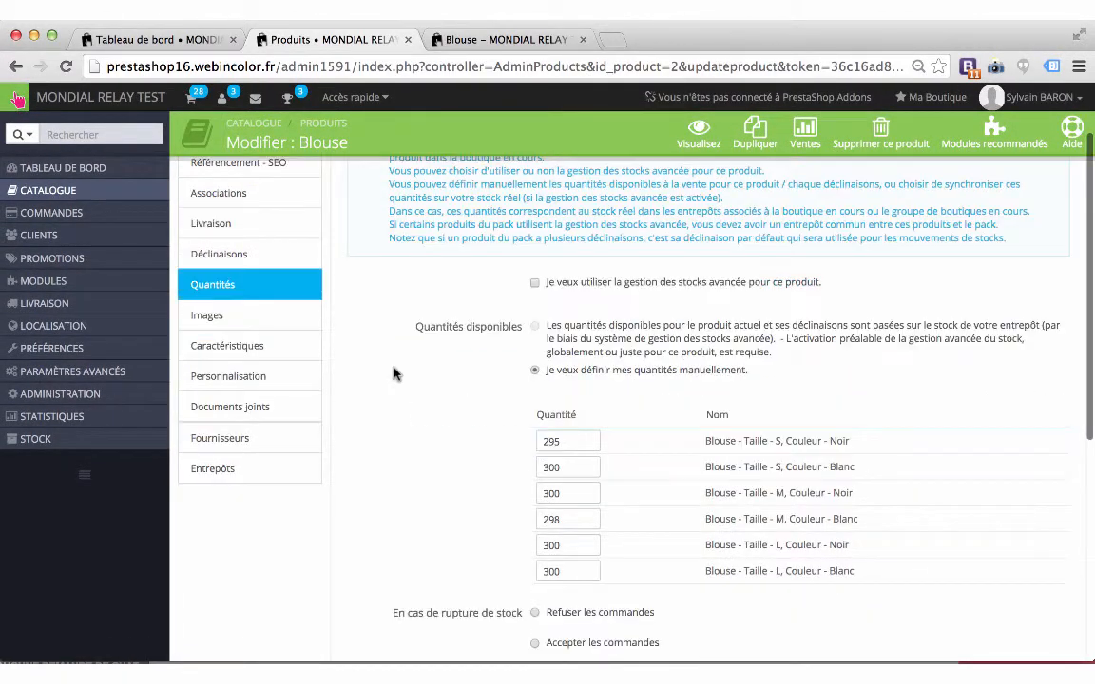
pyautogui.scroll(-2, 394, 374)
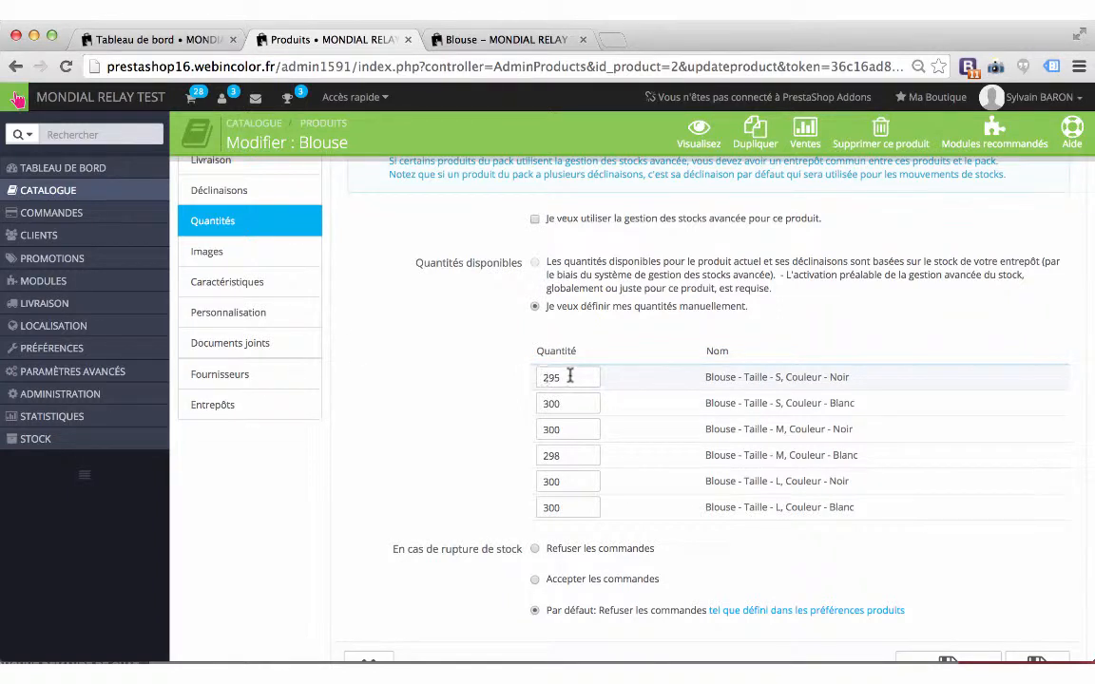
# - Go back to the storefront and proceed to checkout with the Blouse in the cart
pyautogui.click(525, 42)
pyautogui.scroll(-2, 403, 322)
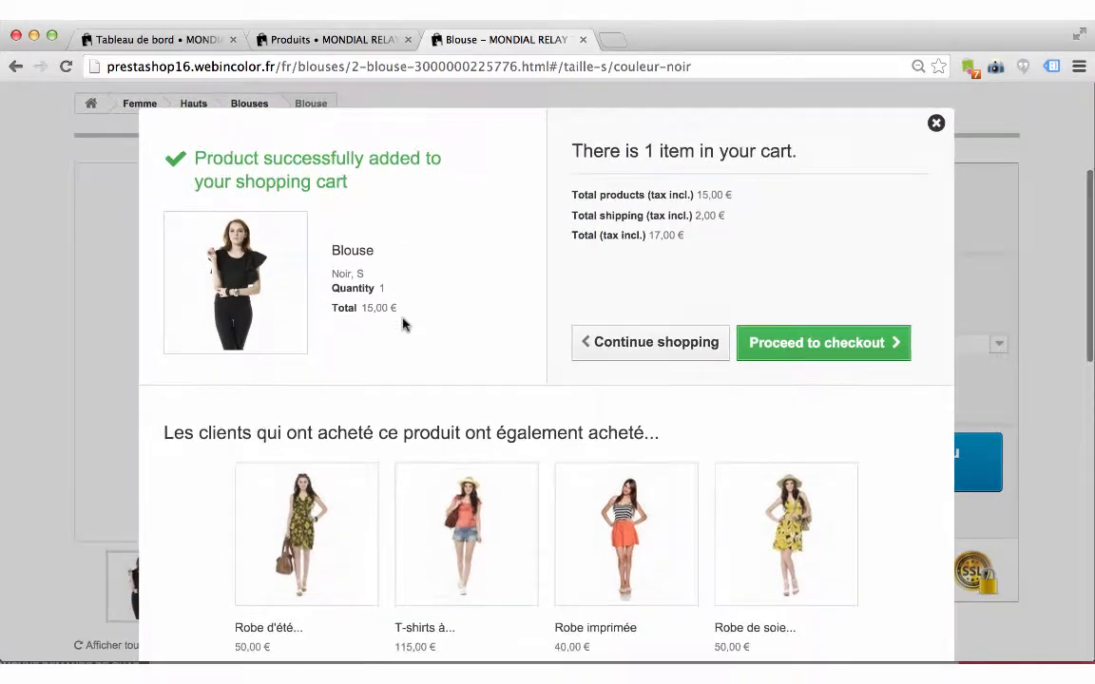
pyautogui.click(815, 350)
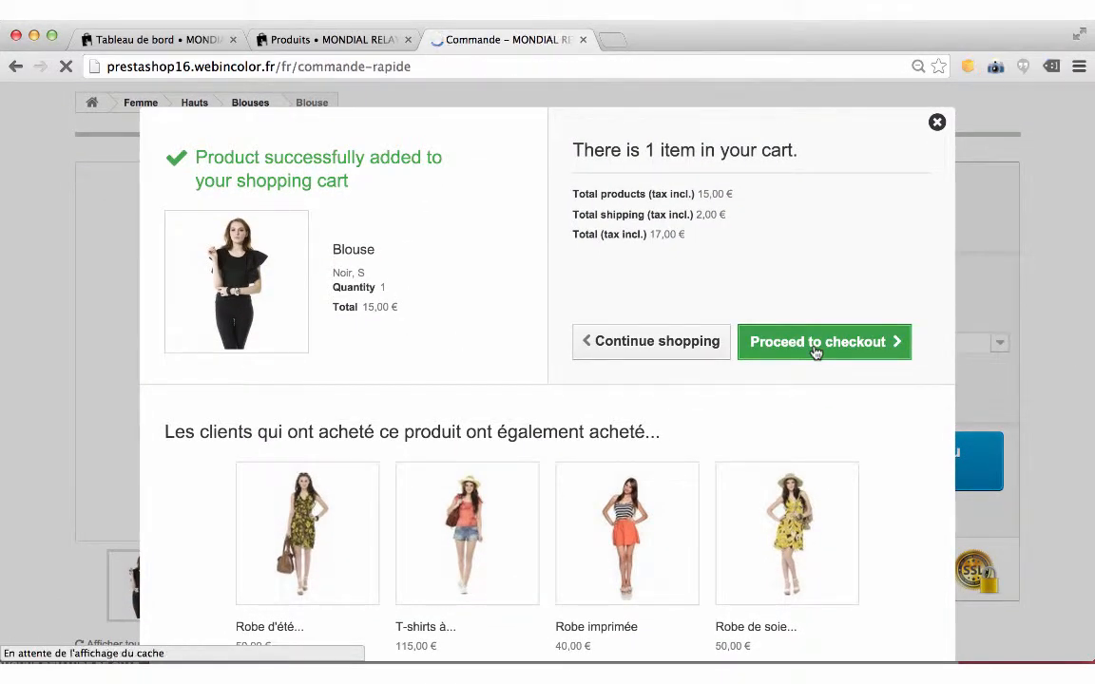
# - Select LUDO LE MARAICHER as the Mondial Relay pickup point for the delivery
pyautogui.scroll(-3, 815, 352)
pyautogui.scroll(-1, 815, 353)
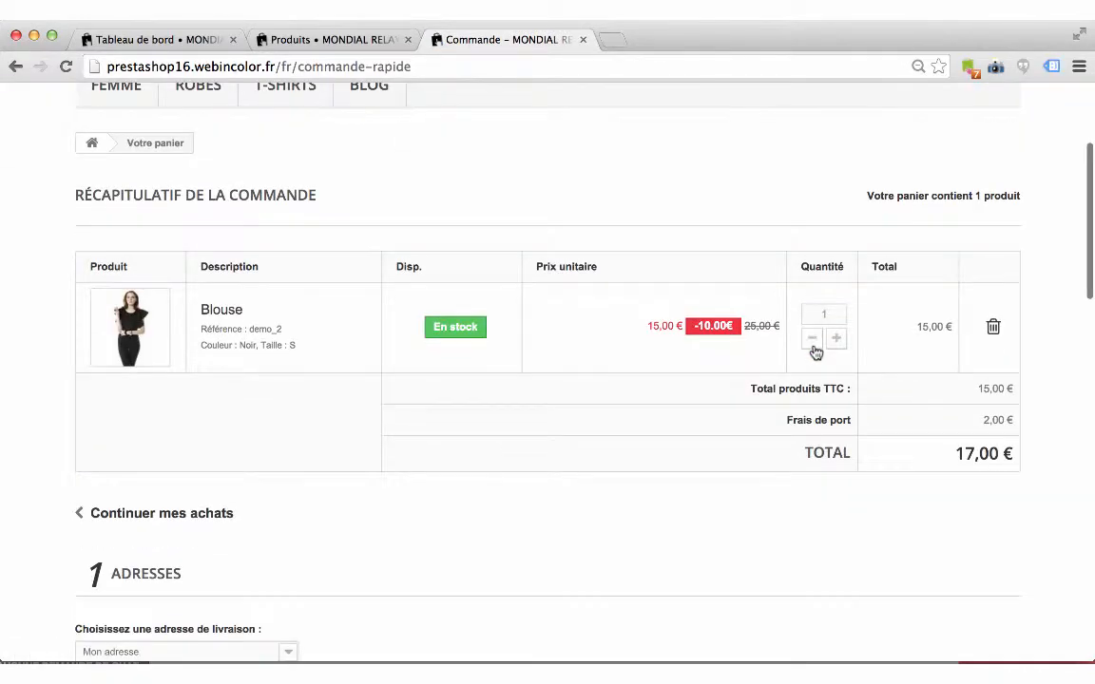
pyautogui.scroll(-10, 816, 353)
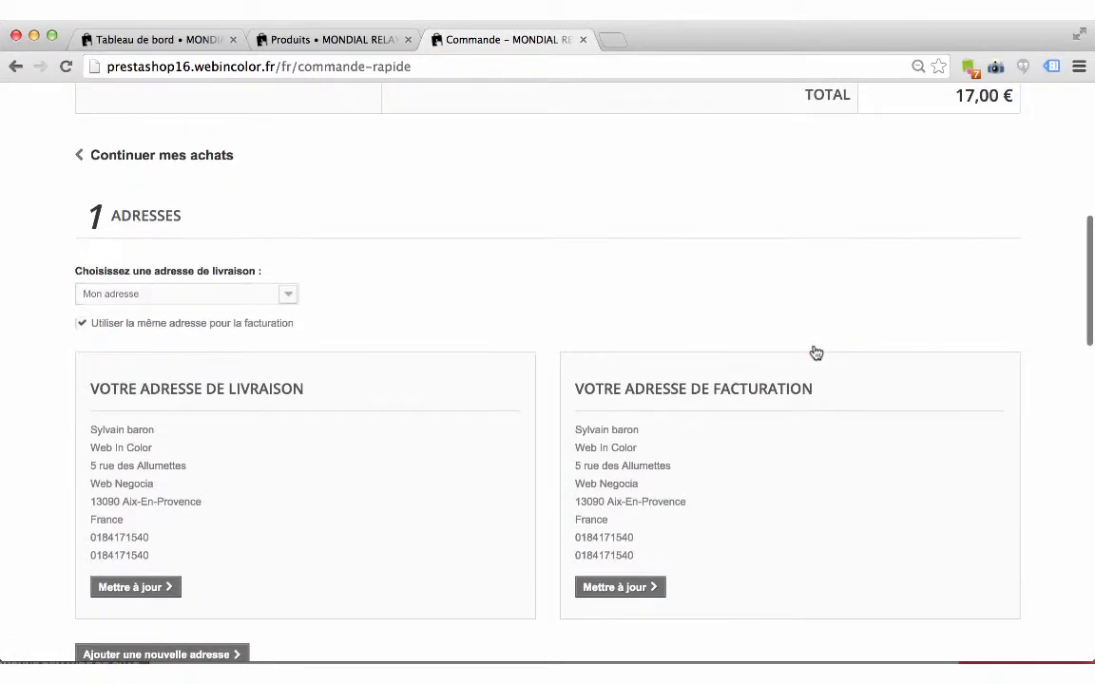
pyautogui.scroll(-5, 715, 442)
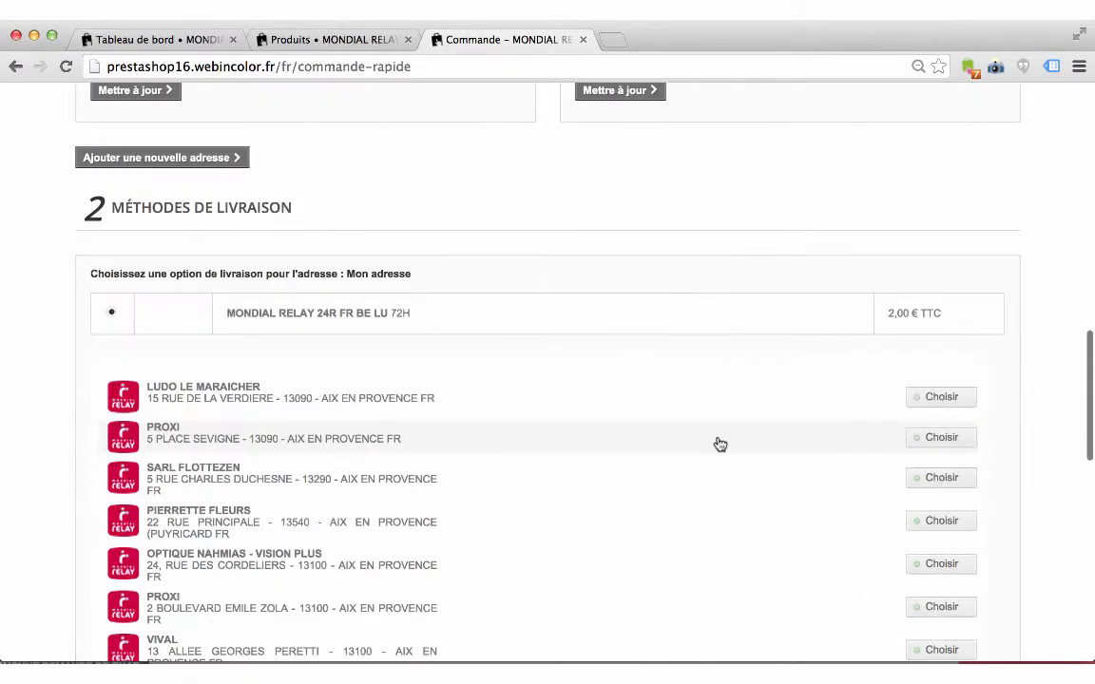
pyautogui.click(942, 399)
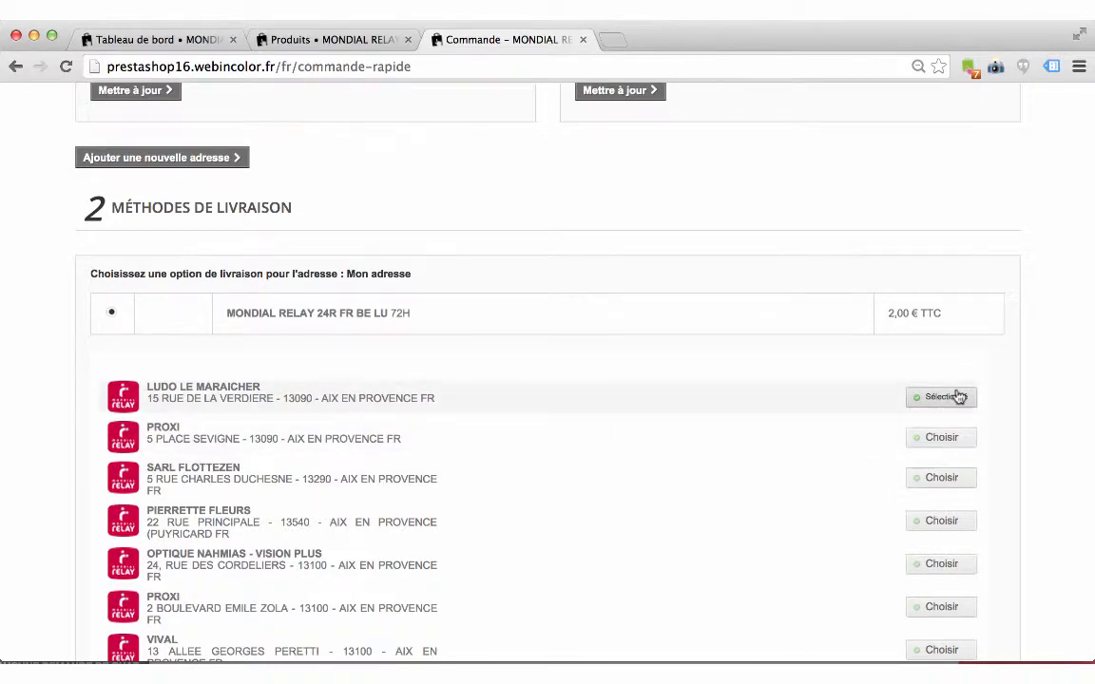
# - Accept the general terms of sale and choose to pay the order by cheque
pyautogui.scroll(-10, 85, 408)
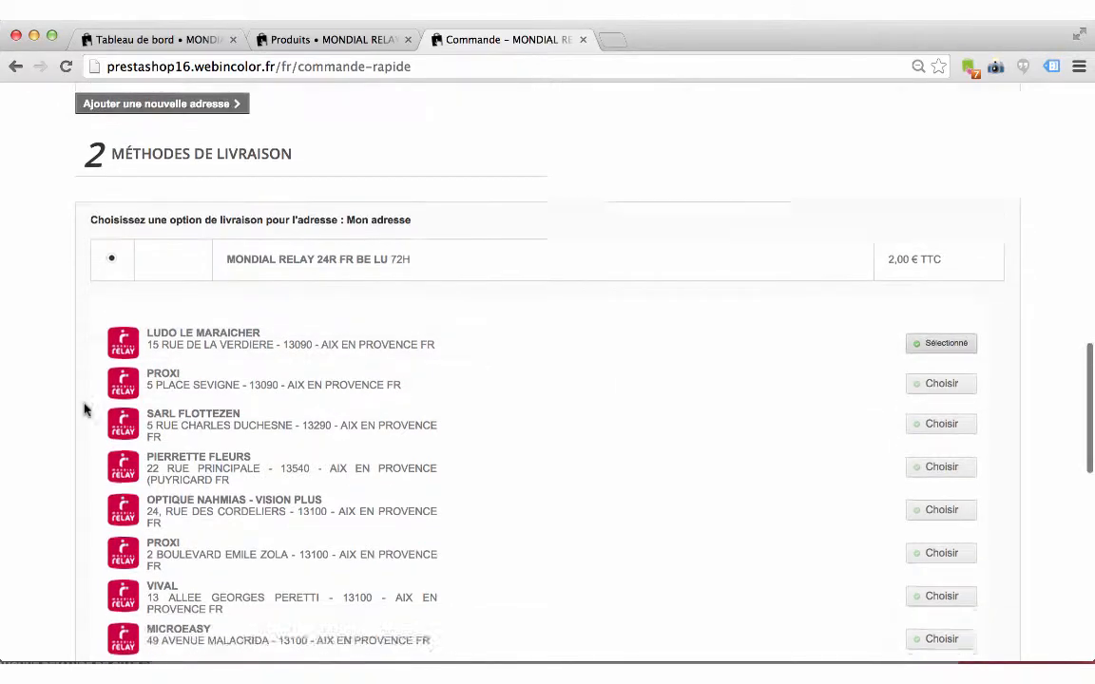
pyautogui.scroll(-1, 83, 409)
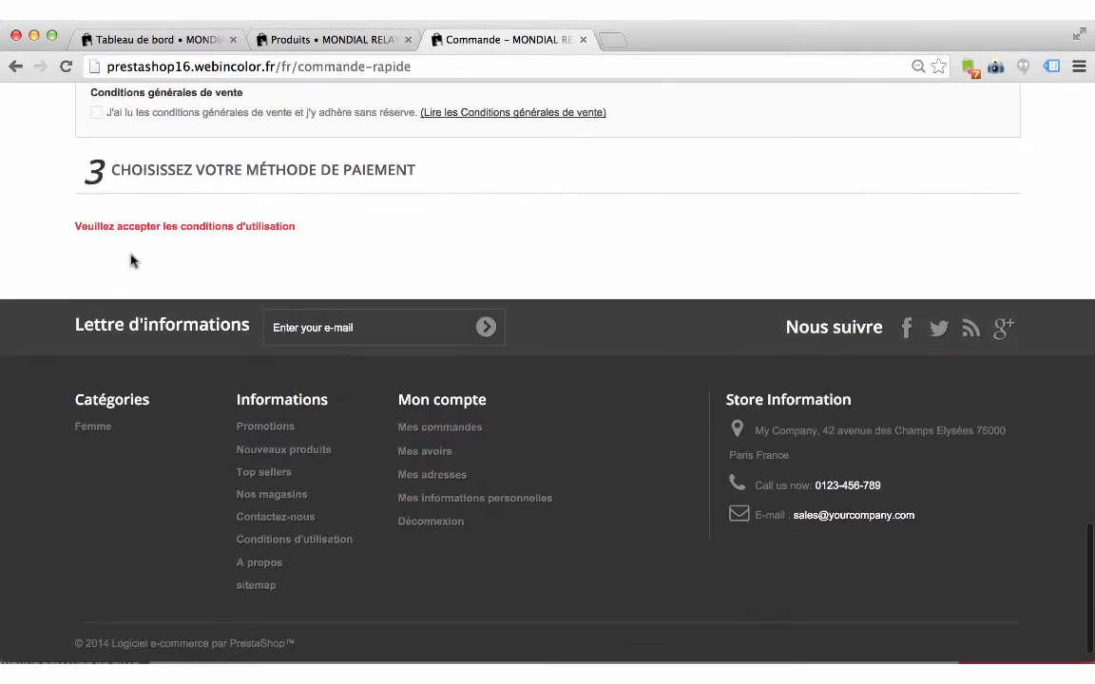
pyautogui.click(96, 113)
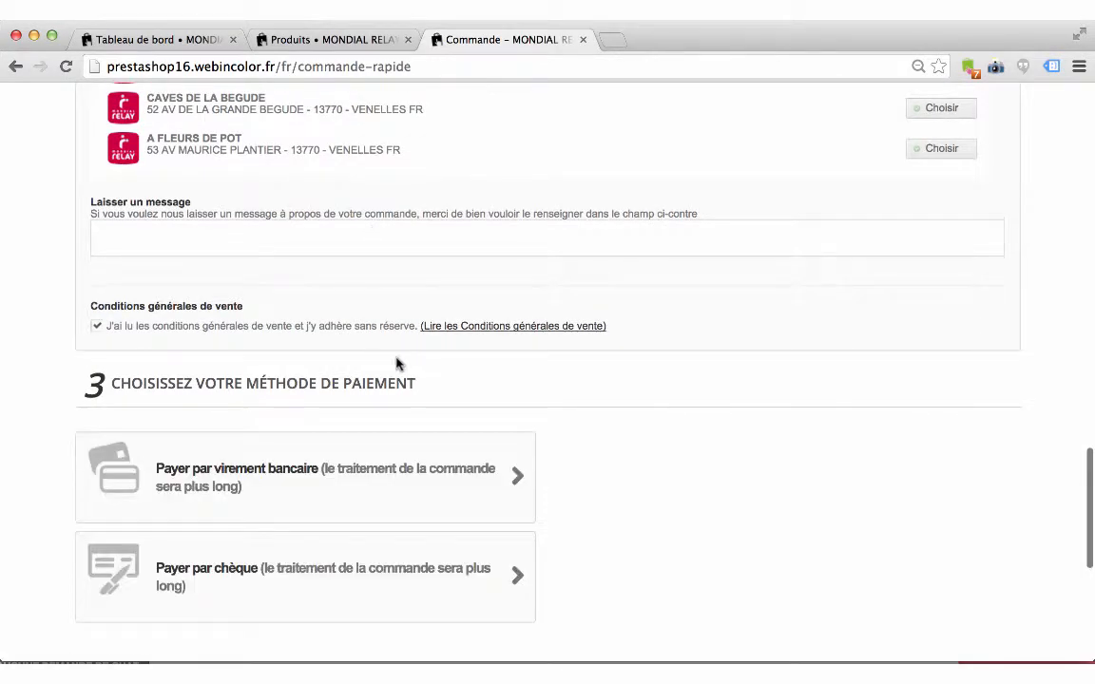
pyautogui.scroll(-2, 398, 364)
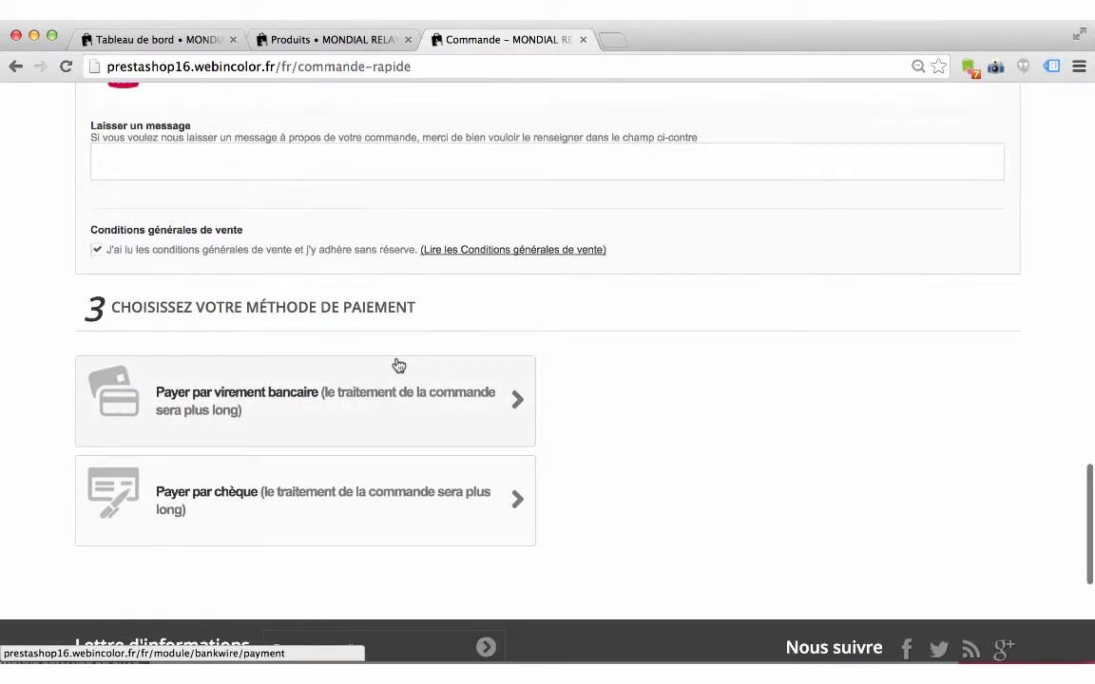
pyautogui.scroll(-2, 398, 366)
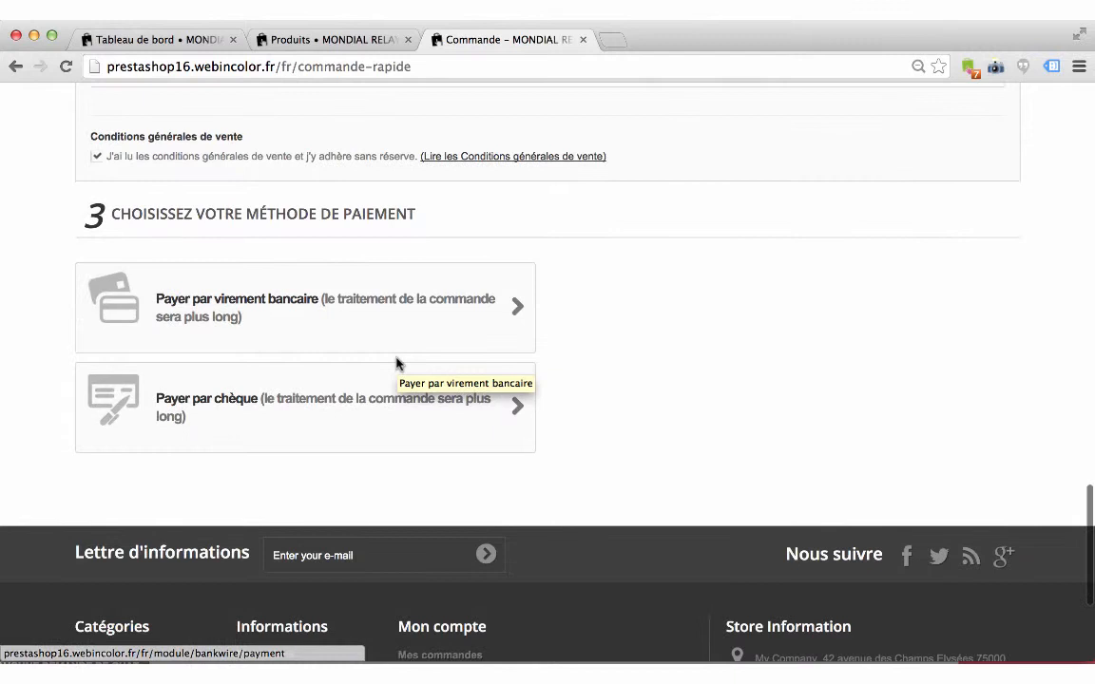
pyautogui.click(322, 391)
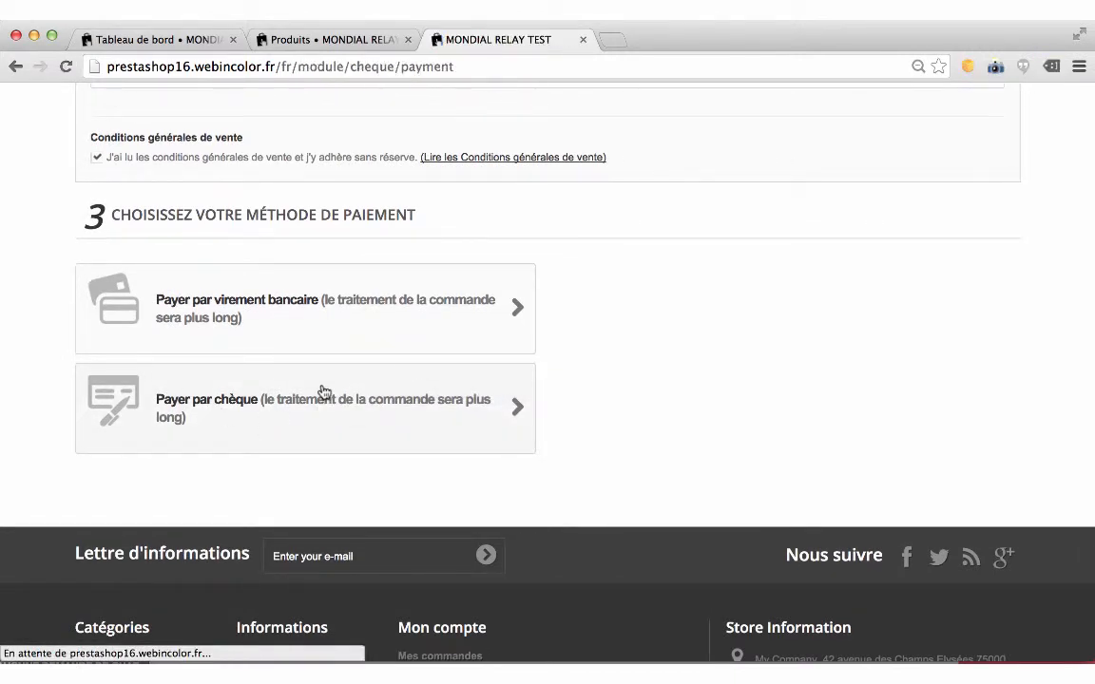
# - Confirm the cheque-paid order and view its confirmation page
pyautogui.scroll(-2, 324, 391)
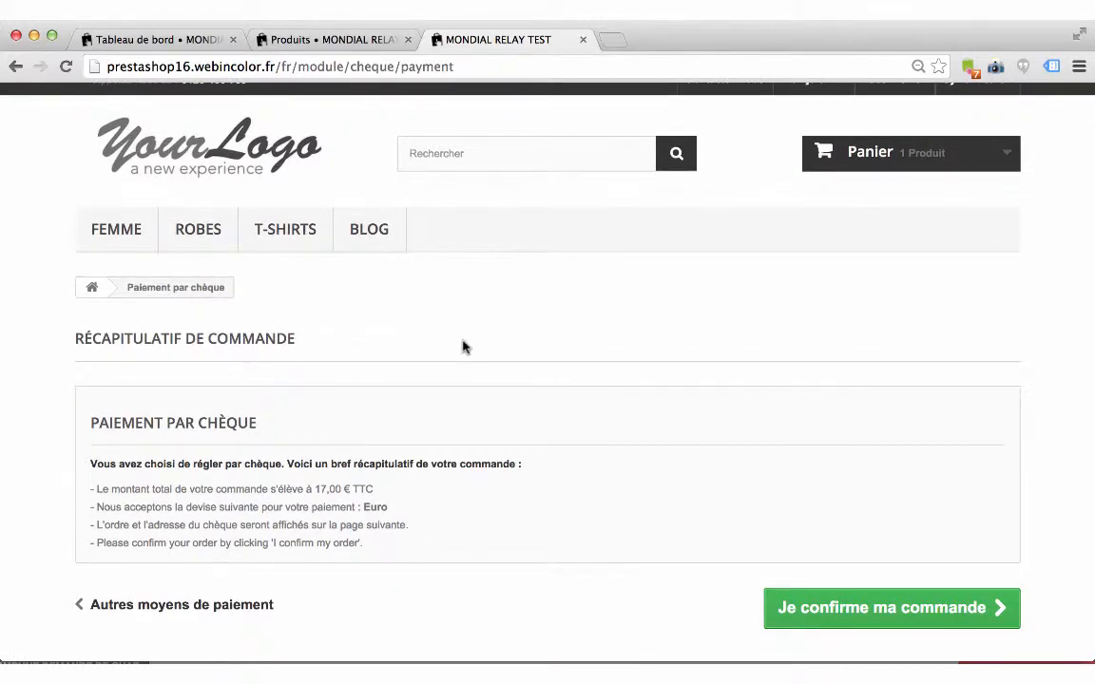
pyautogui.click(964, 623)
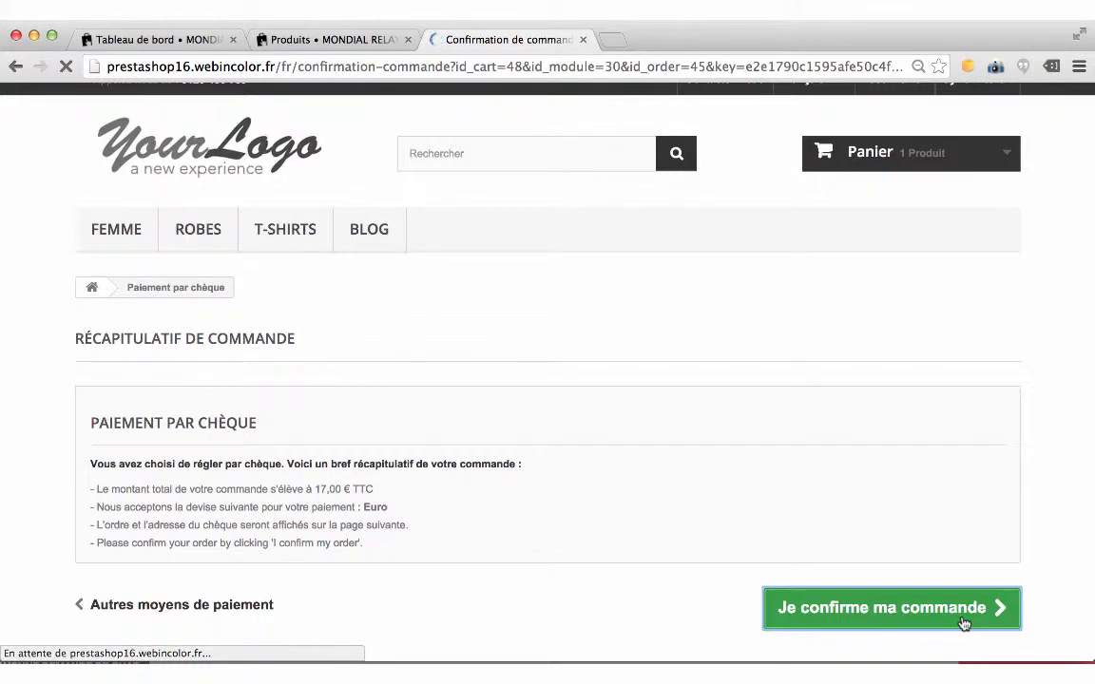
pyautogui.scroll(-5, 705, 452)
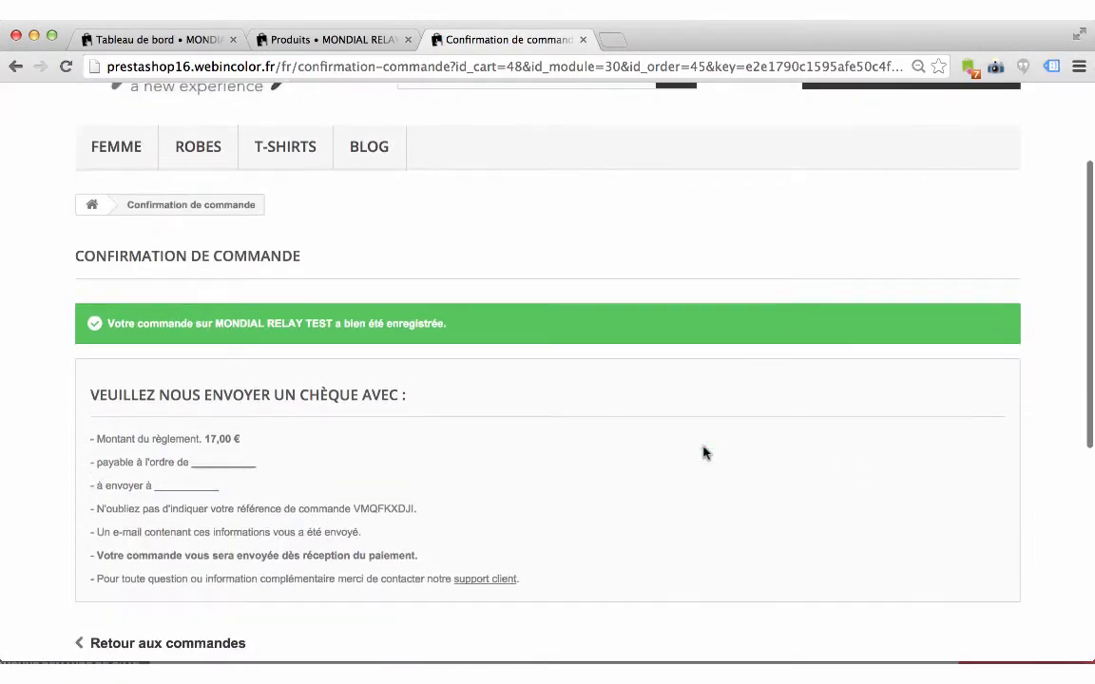
# - Reload the Blouse product in the back office and check the available quantities of its size and colour combinations
pyautogui.click(302, 36)
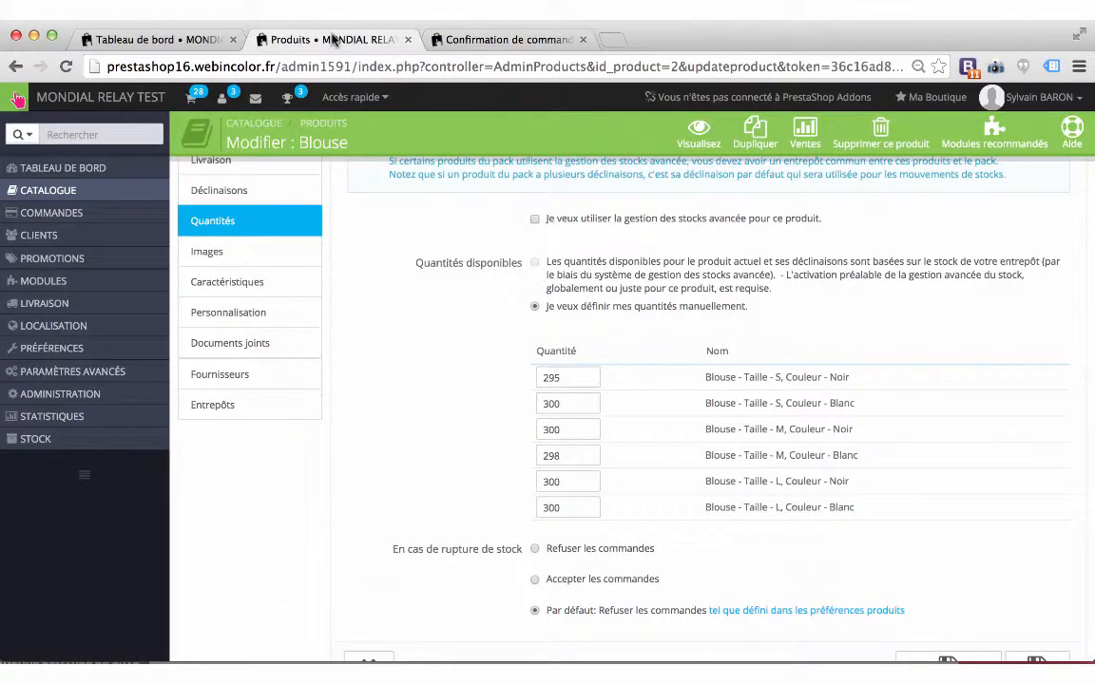
pyautogui.rightClick(373, 348)
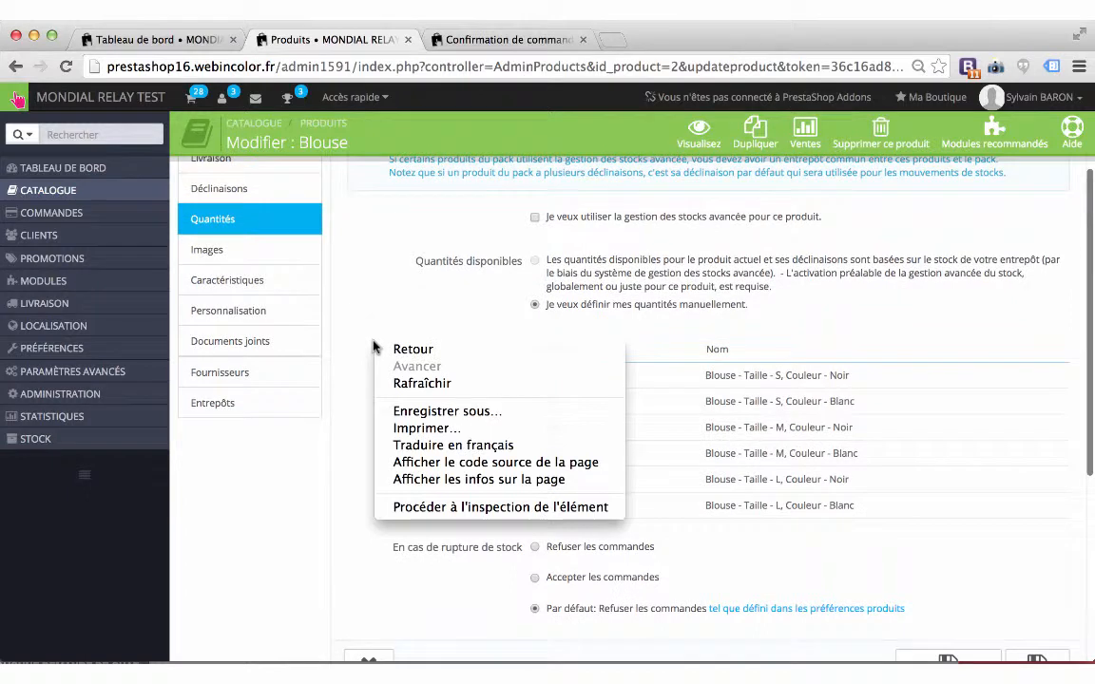
pyautogui.click(441, 385)
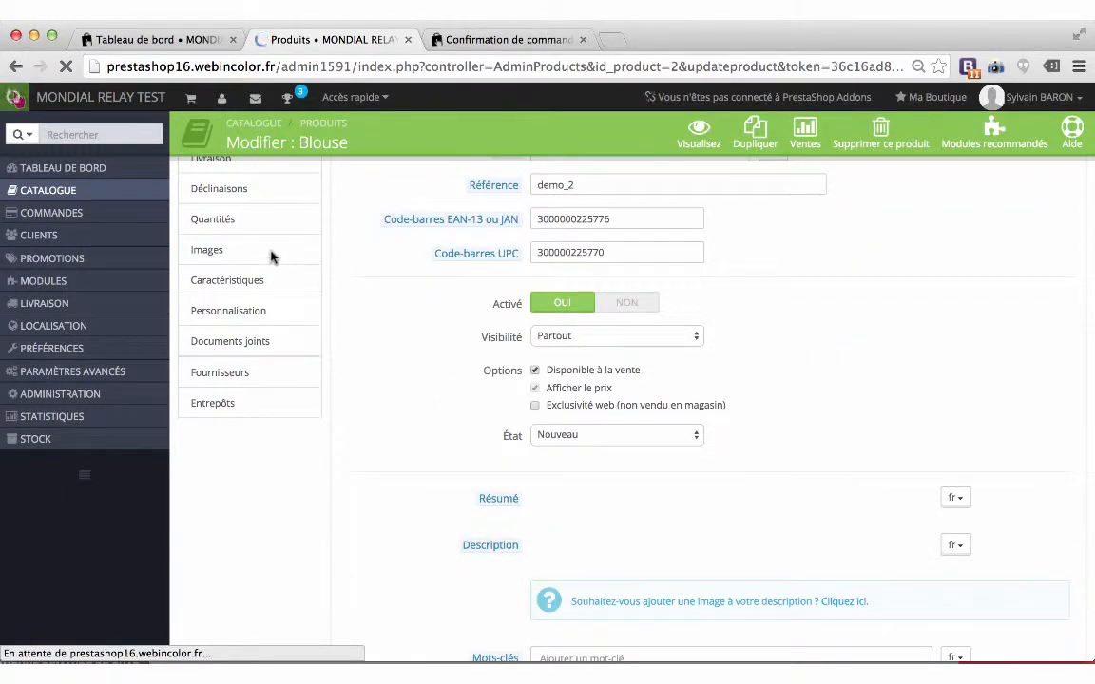
pyautogui.click(211, 221)
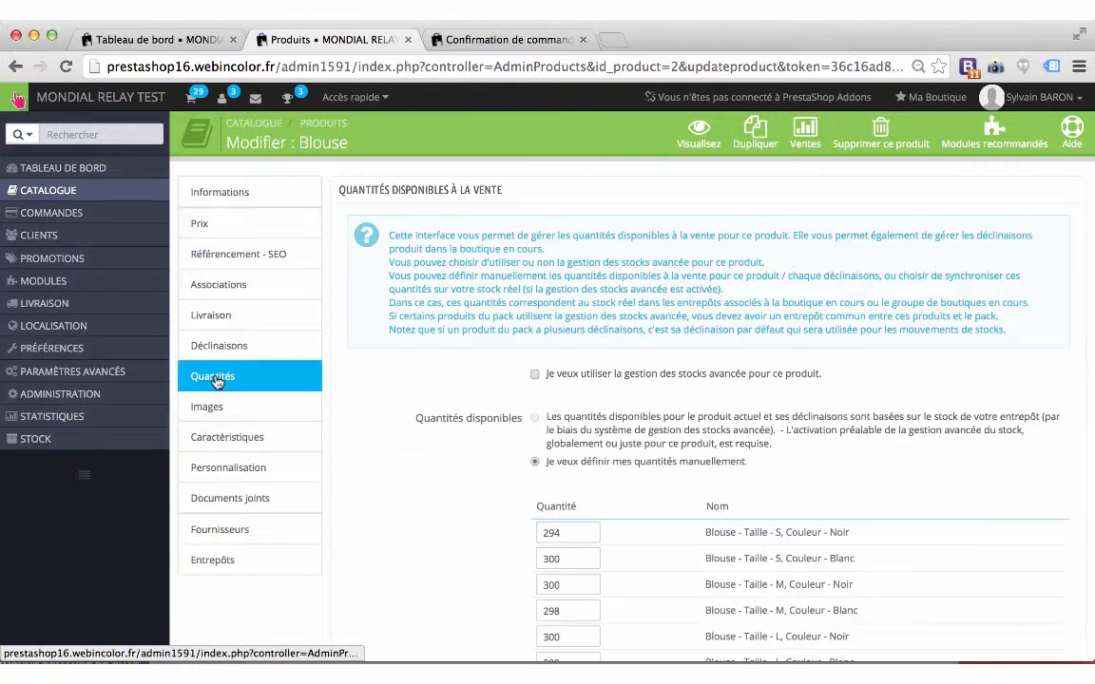
pyautogui.scroll(-3, 516, 461)
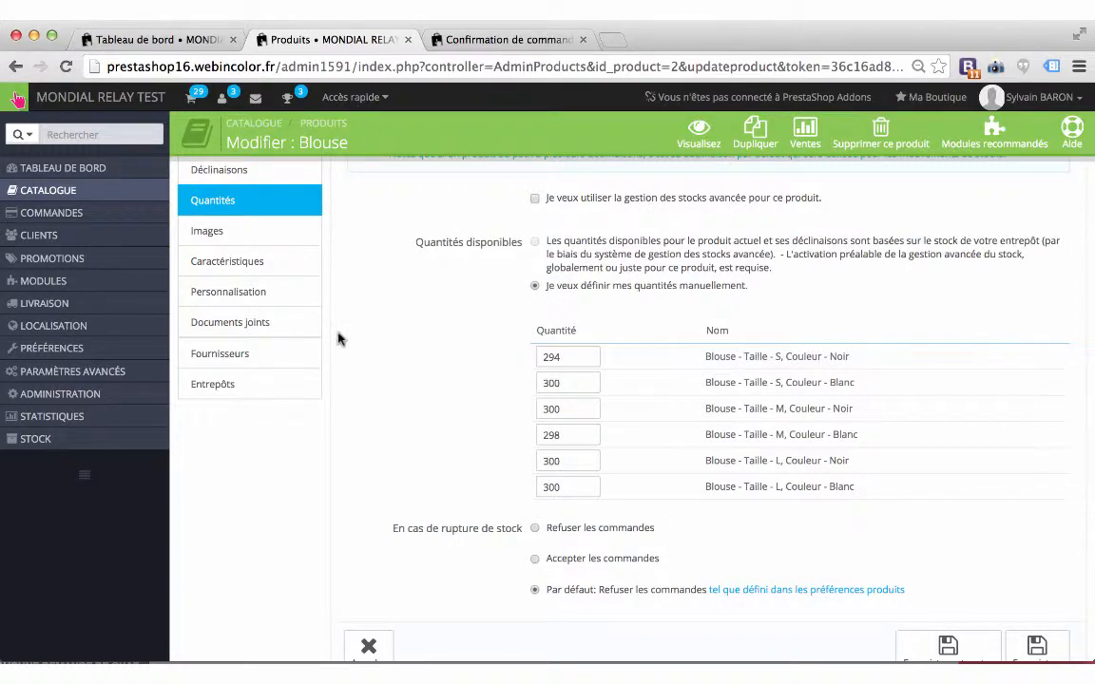
pyautogui.scroll(2, 339, 336)
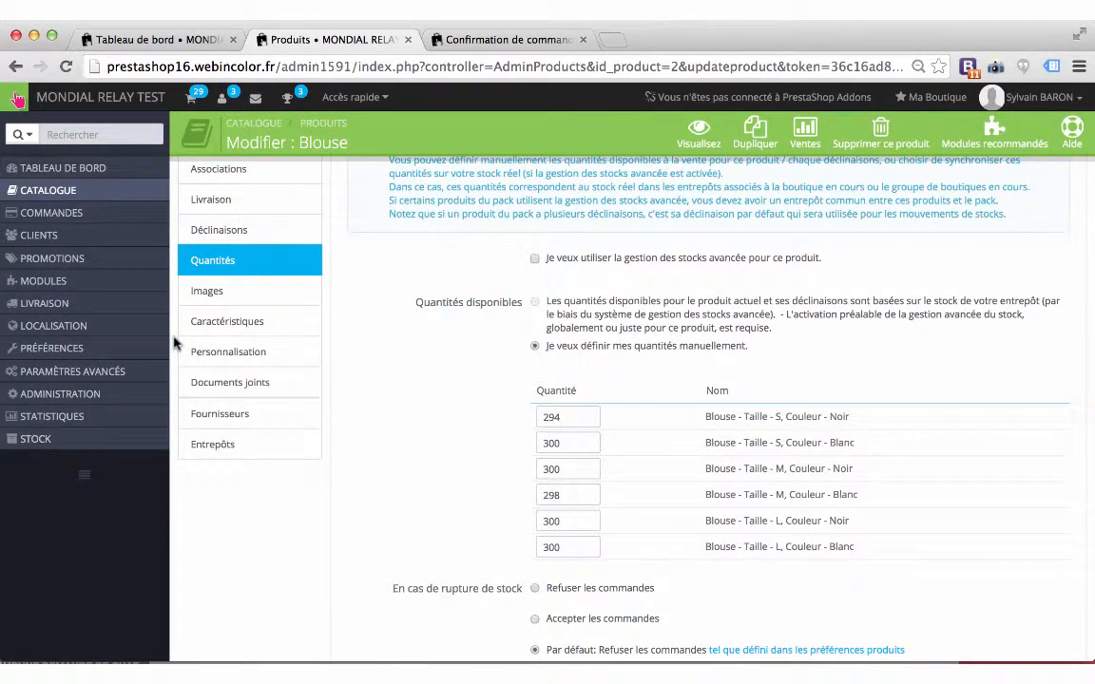
# - Open the back office module list and filter it by the author web in color
pyautogui.moveTo(138, 289)
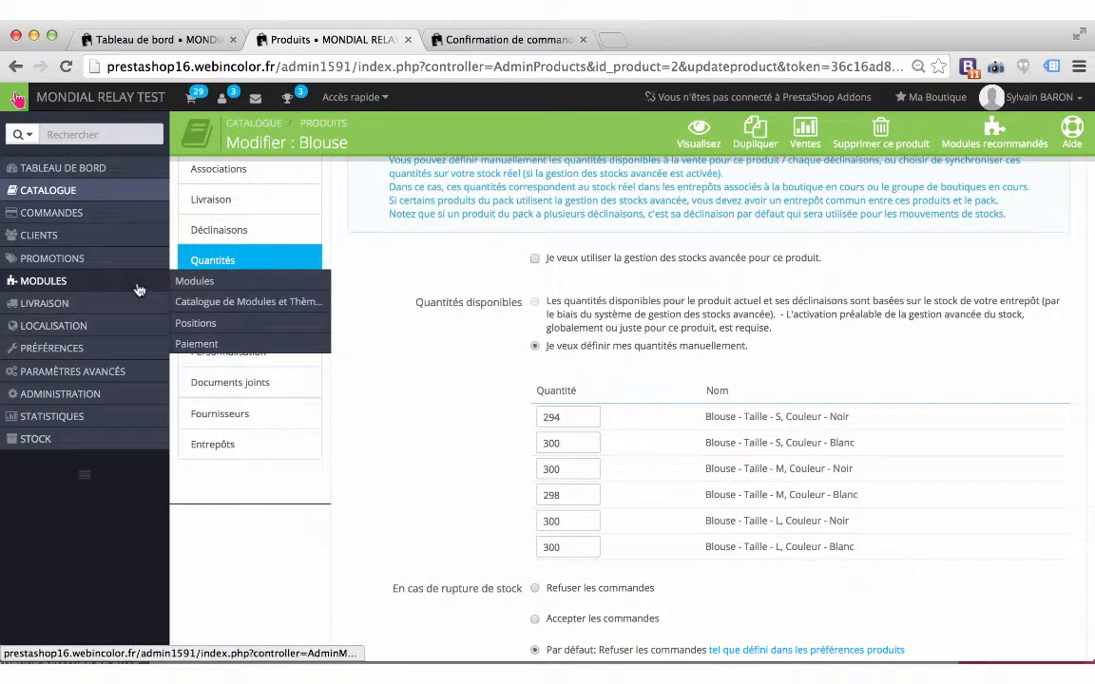
pyautogui.click(157, 39)
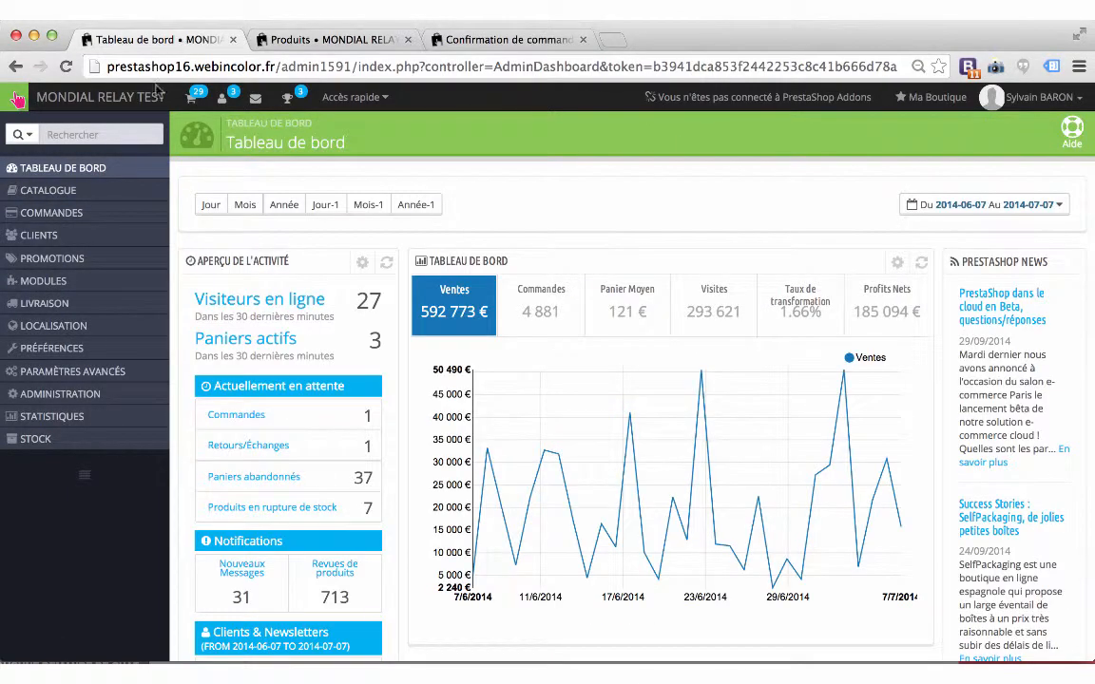
pyautogui.moveTo(98, 281)
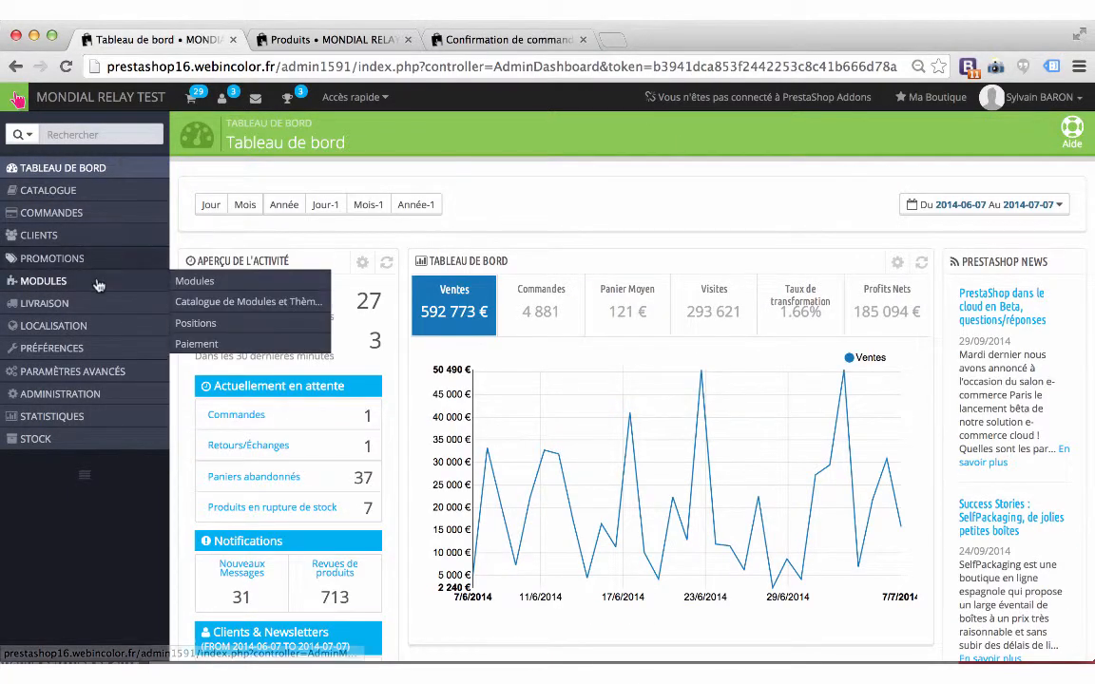
pyautogui.click(234, 283)
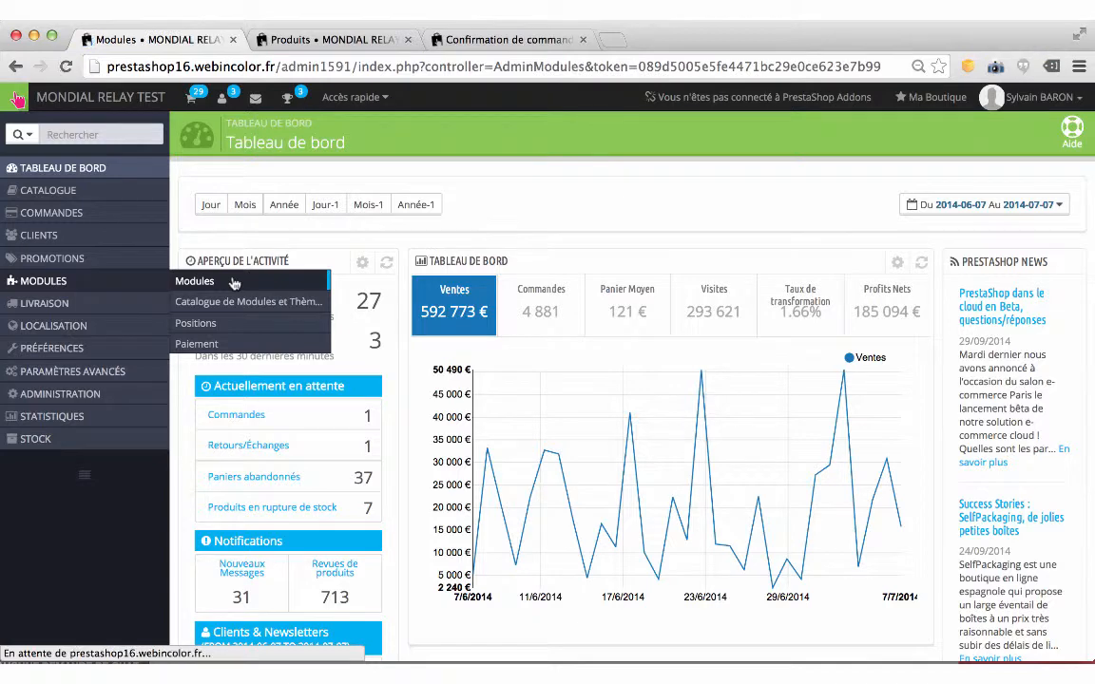
pyautogui.scroll(-10, 548, 518)
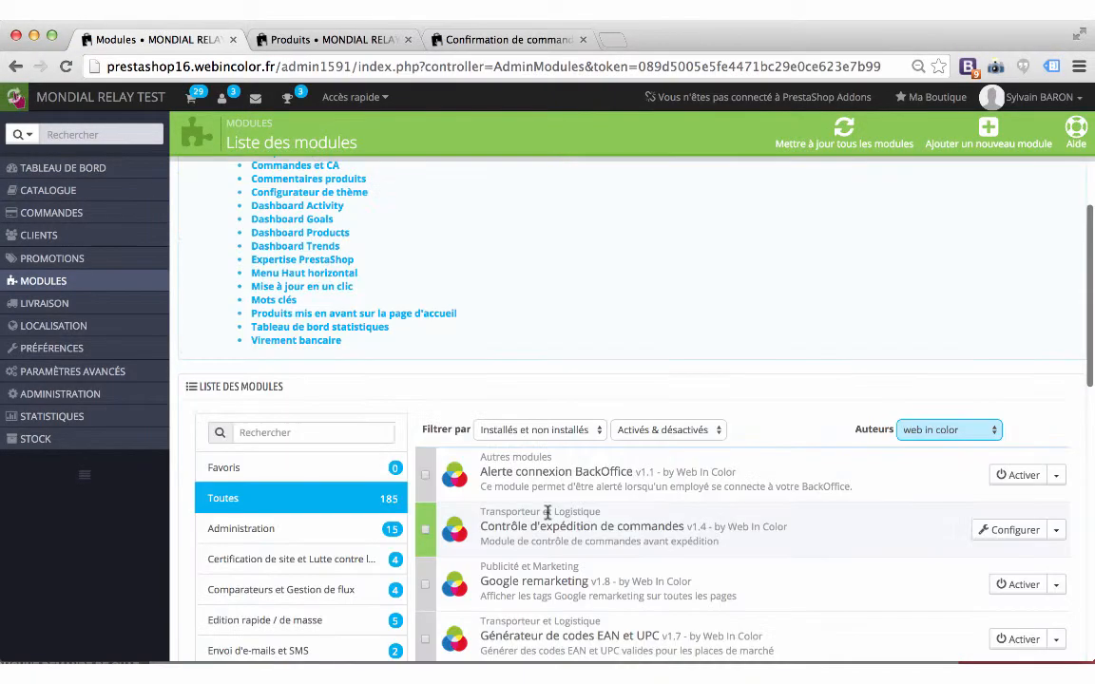
pyautogui.click(988, 293)
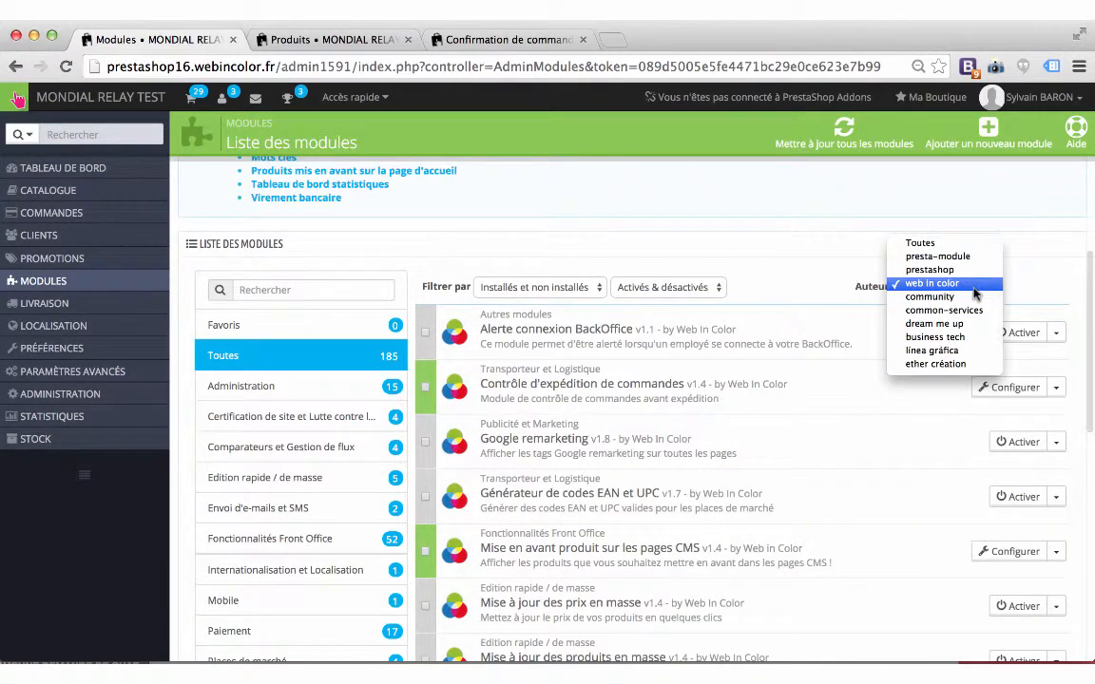
pyautogui.click(974, 288)
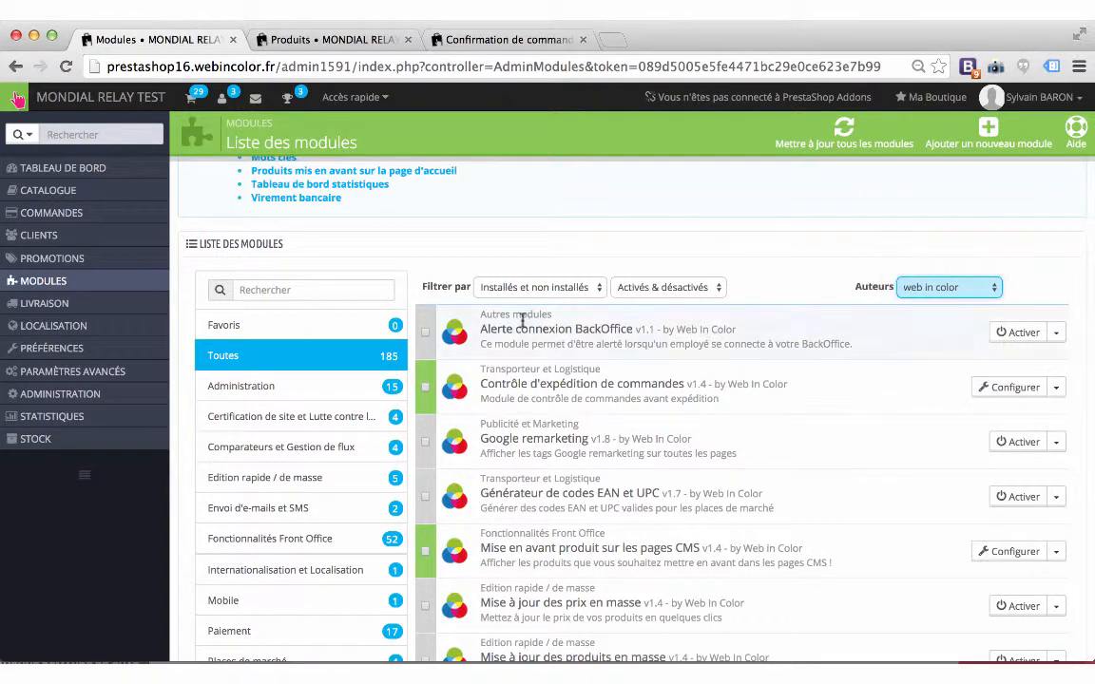
# - Search the modules for "stock" and install "Mise à jour des stocks en fonction du paiement" despite it being unverified
pyautogui.click(259, 289)
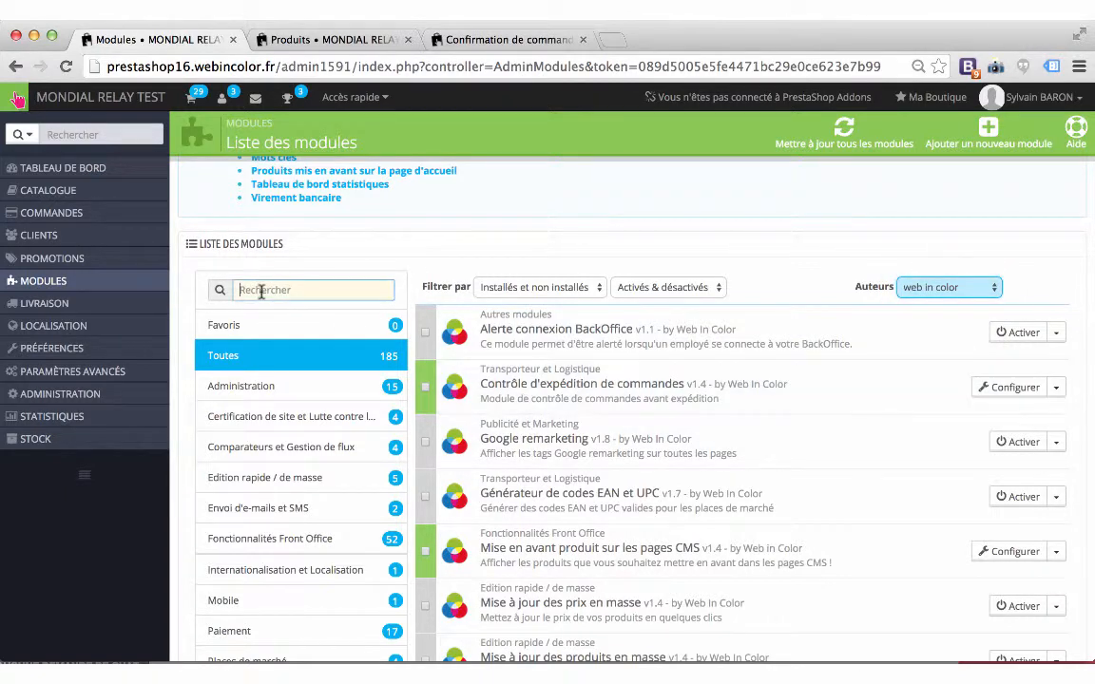
pyautogui.write('stock')
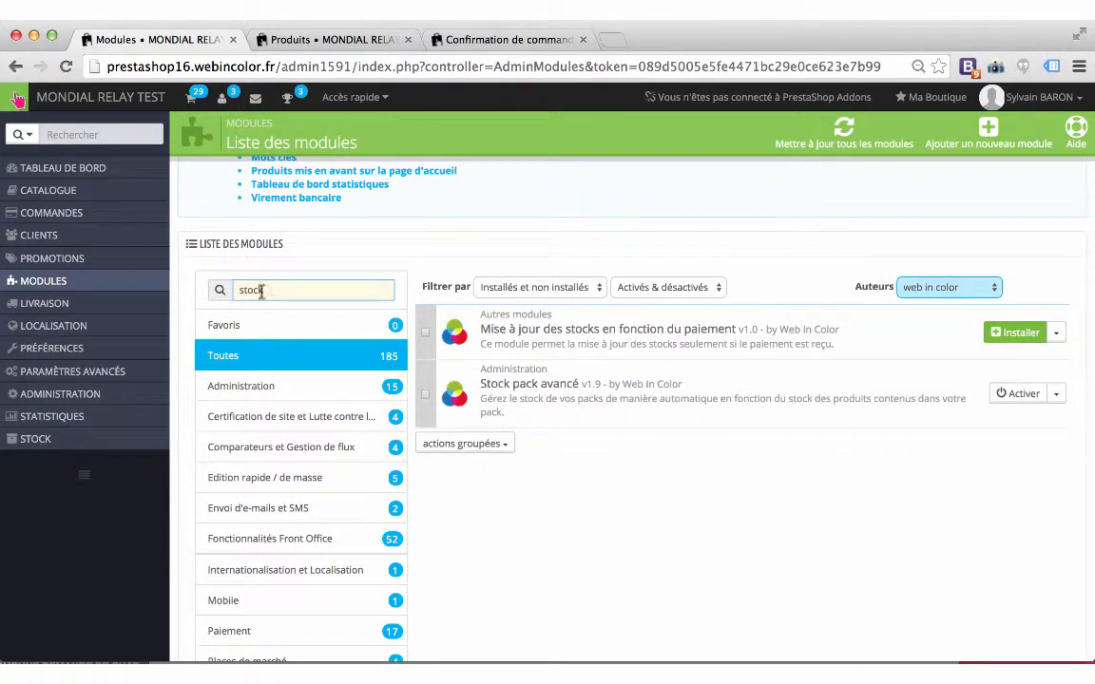
pyautogui.click(825, 285)
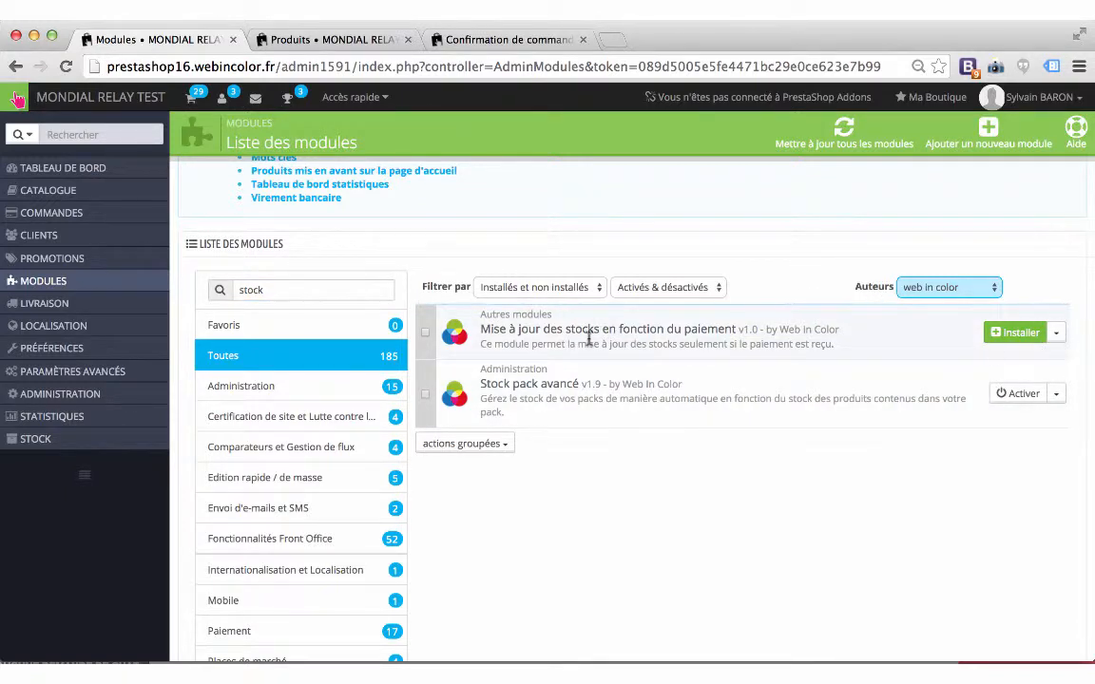
pyautogui.click(1017, 334)
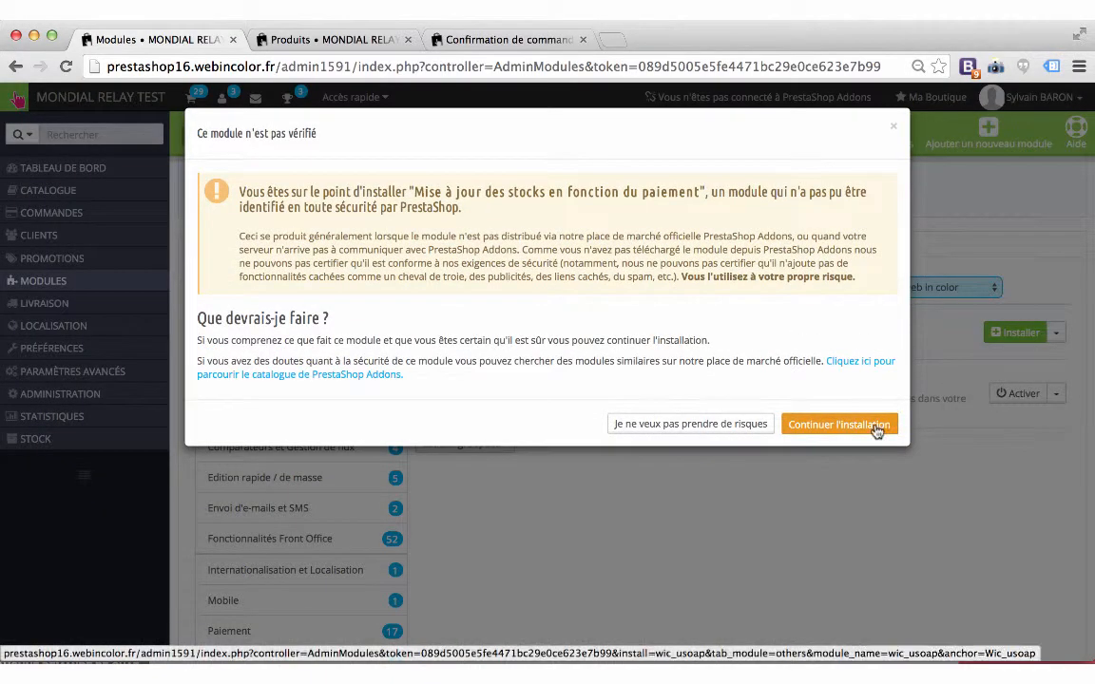
pyautogui.click(875, 428)
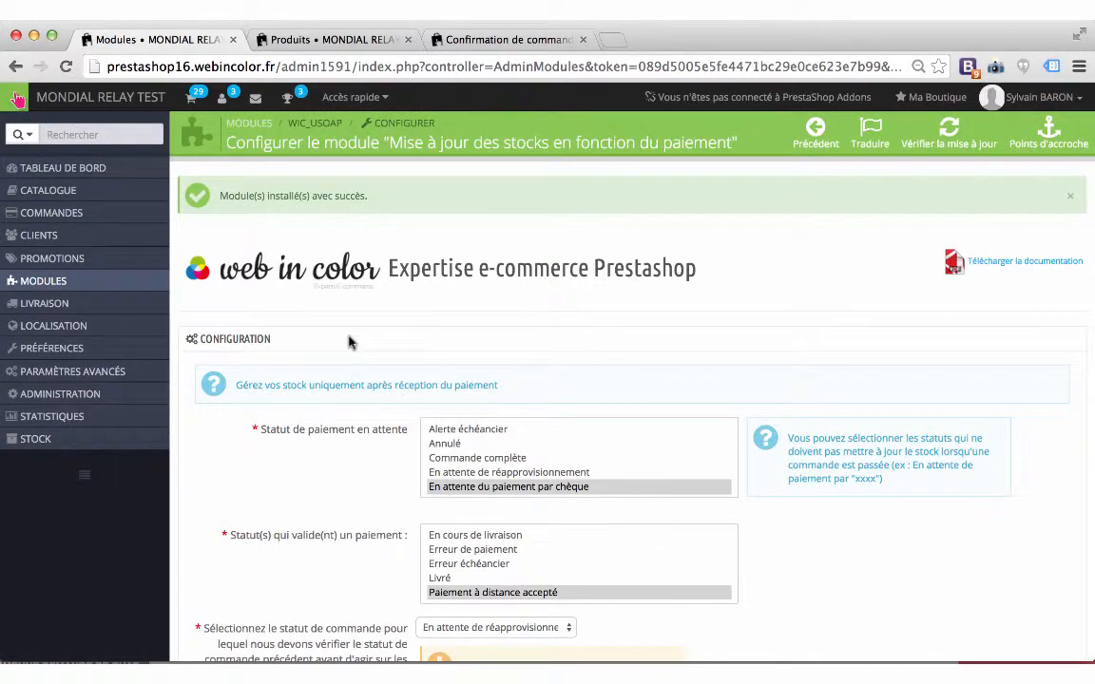
# - Examine the module's configuration, including the selected pending payment statuses and the statuses that validate a payment
pyautogui.scroll(-1, 349, 342)
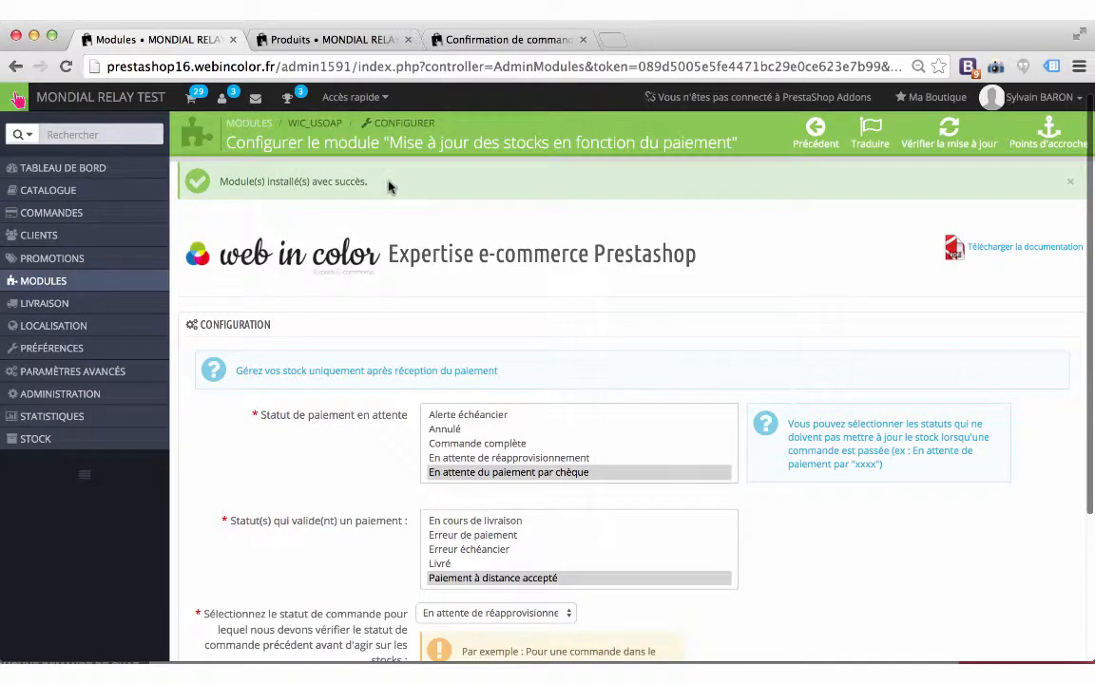
pyautogui.scroll(-2, 380, 181)
pyautogui.scroll(-2, 326, 407)
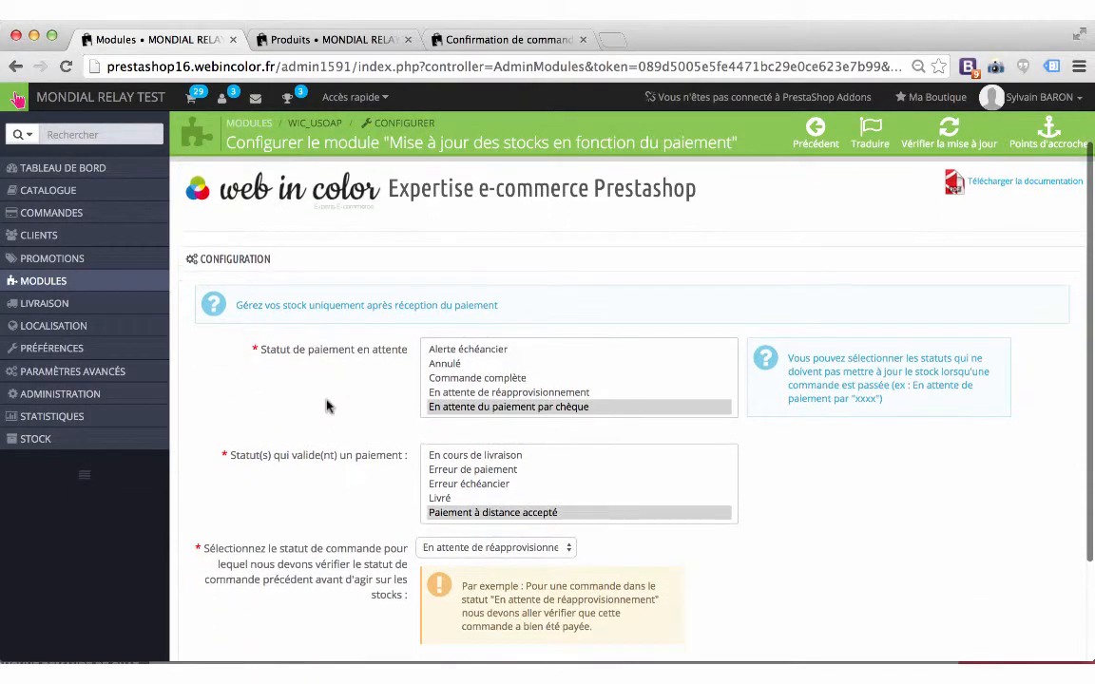
pyautogui.scroll(-3, 326, 407)
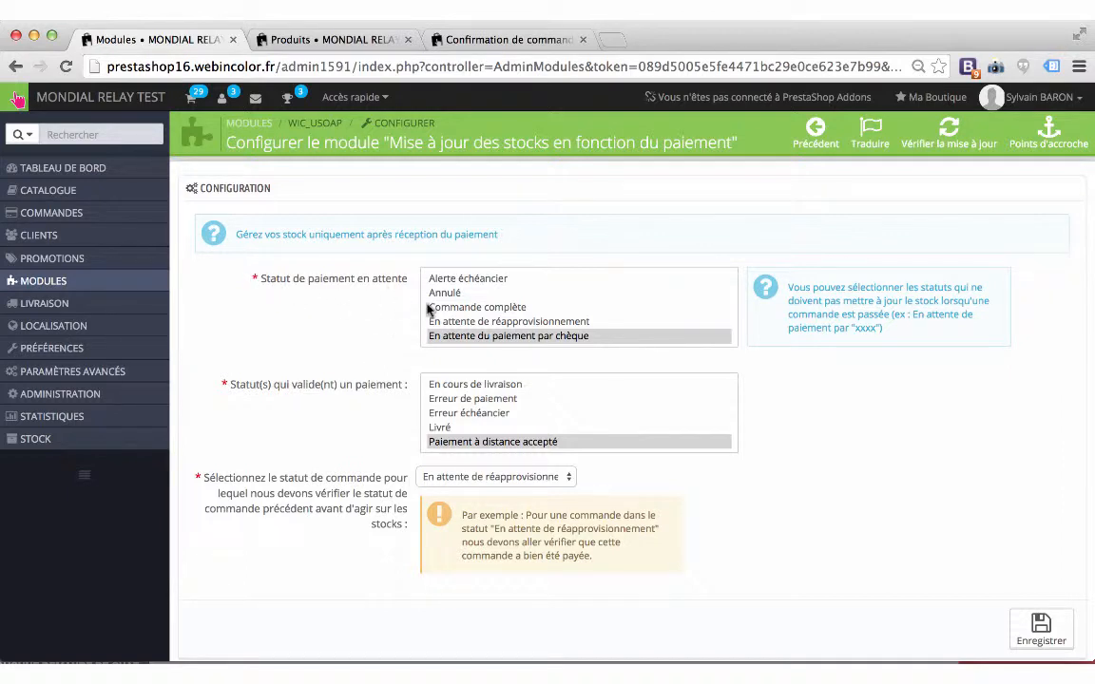
pyautogui.scroll(-1, 366, 300)
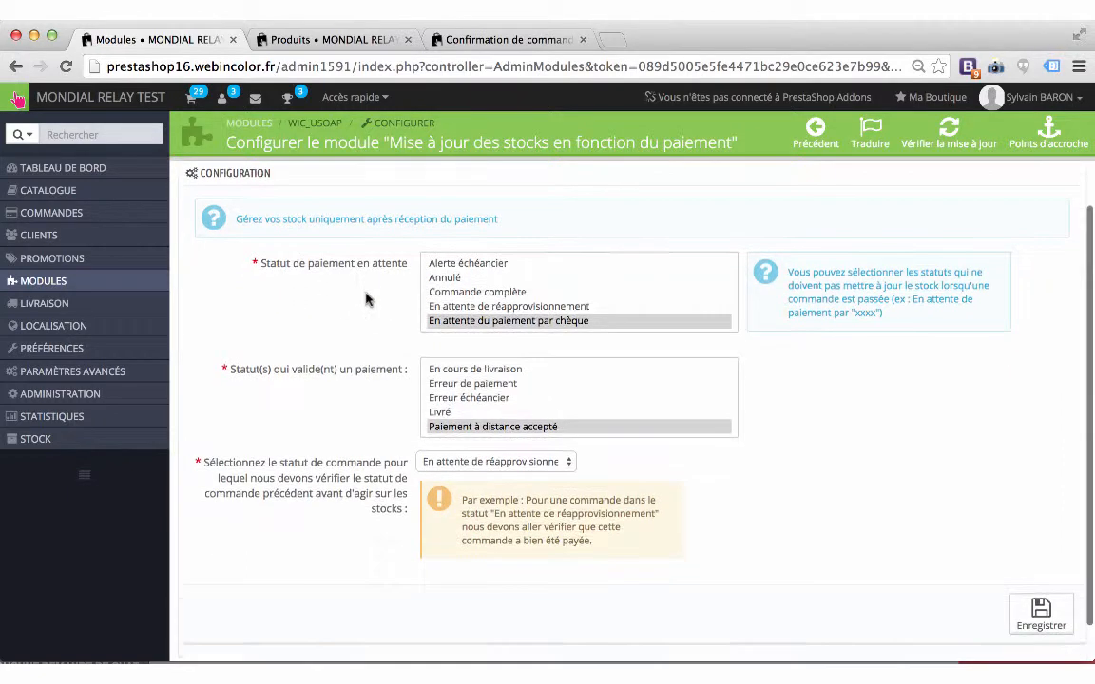
pyautogui.scroll(-1, 555, 293)
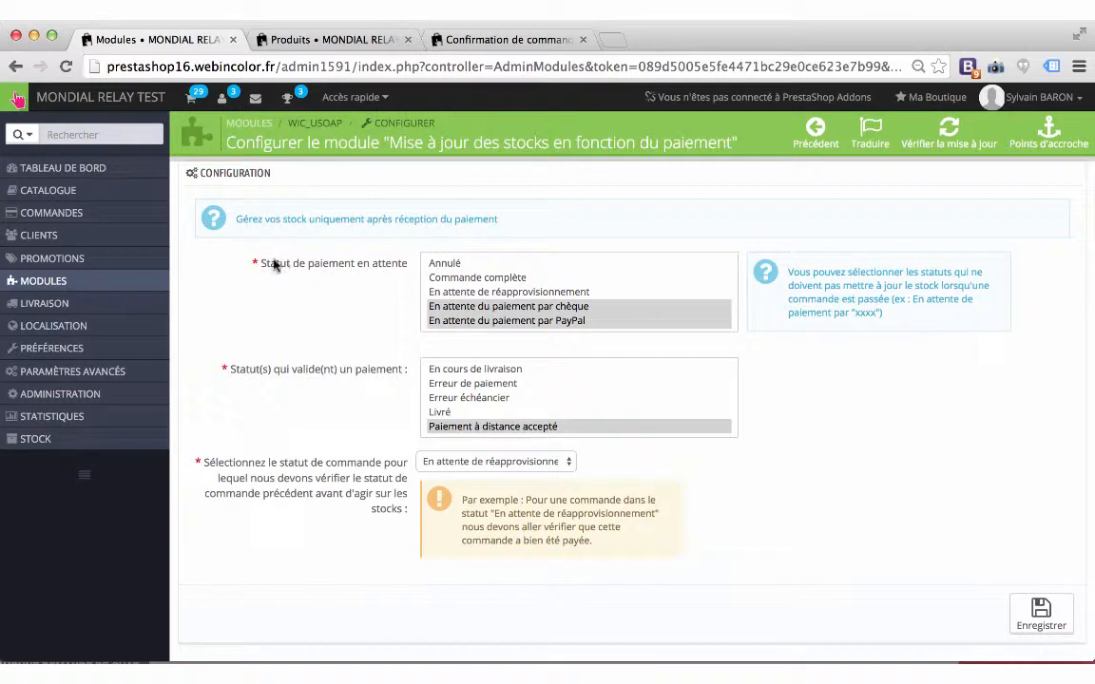
pyautogui.scroll(-3, 464, 314)
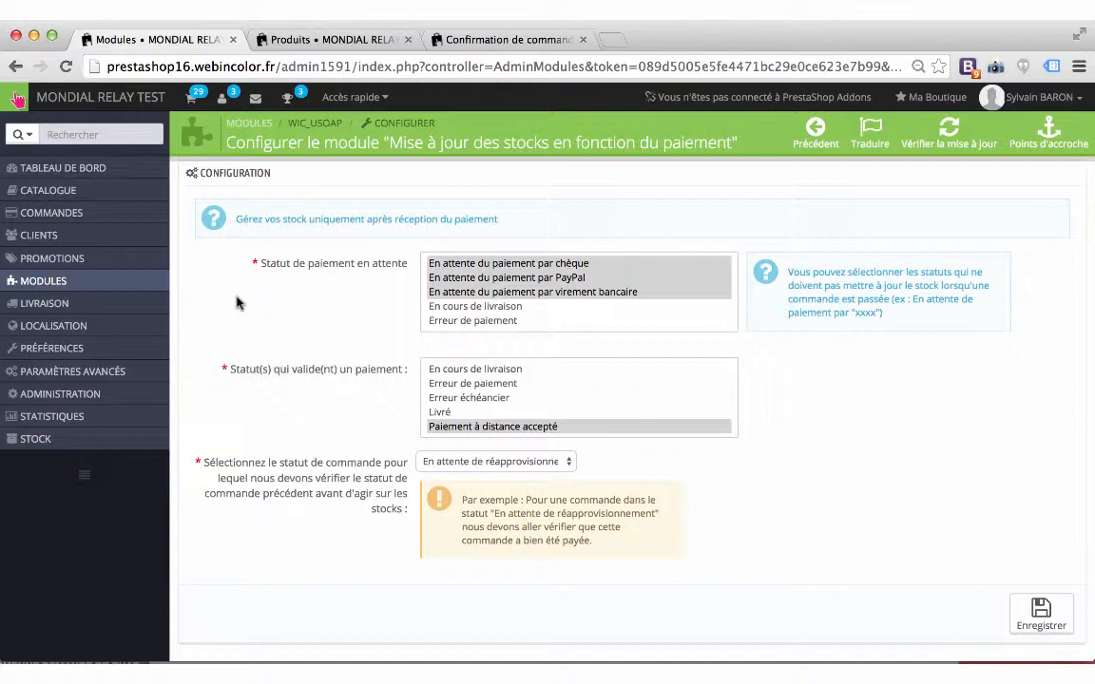
pyautogui.scroll(-2, 238, 302)
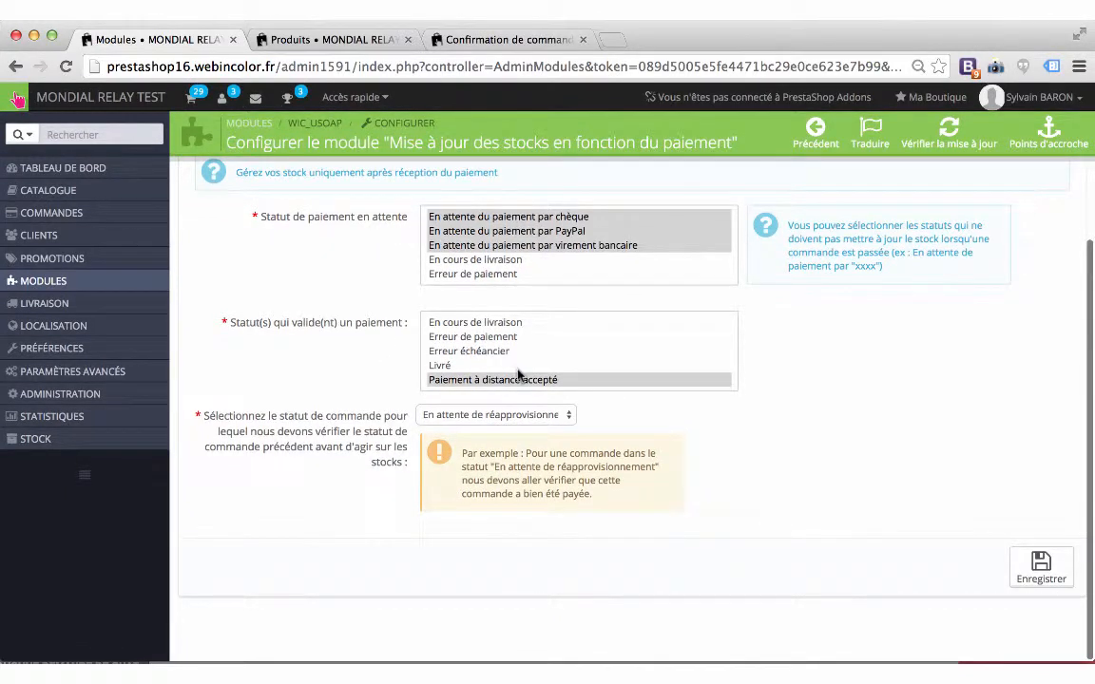
pyautogui.scroll(-2, 513, 373)
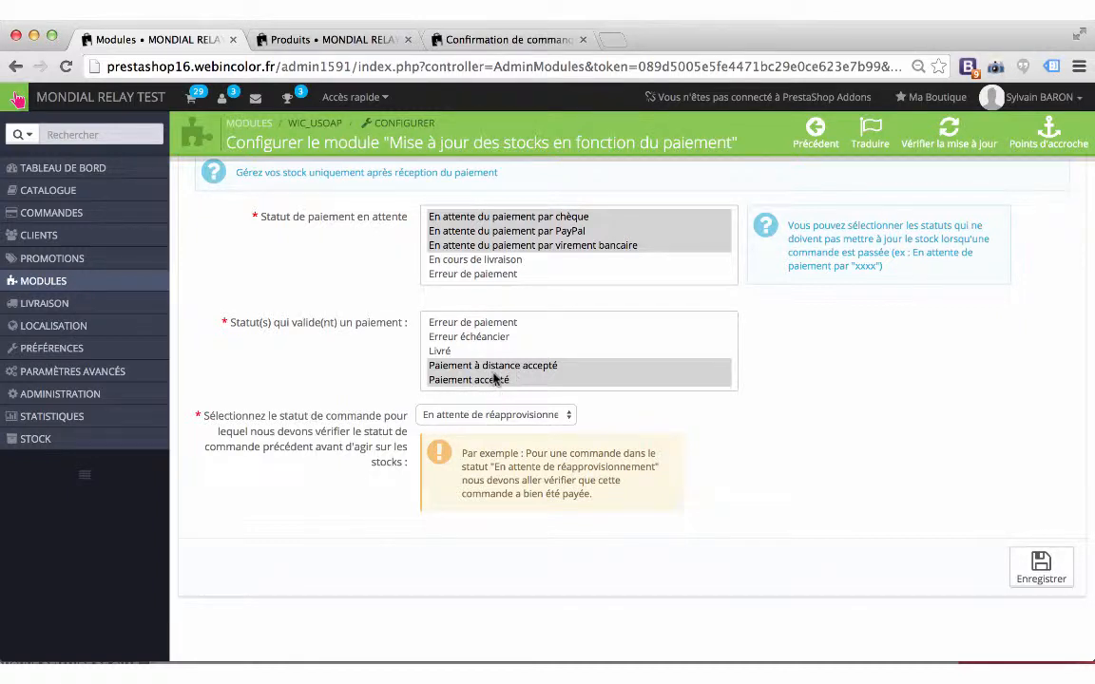
pyautogui.scroll(-1, 372, 351)
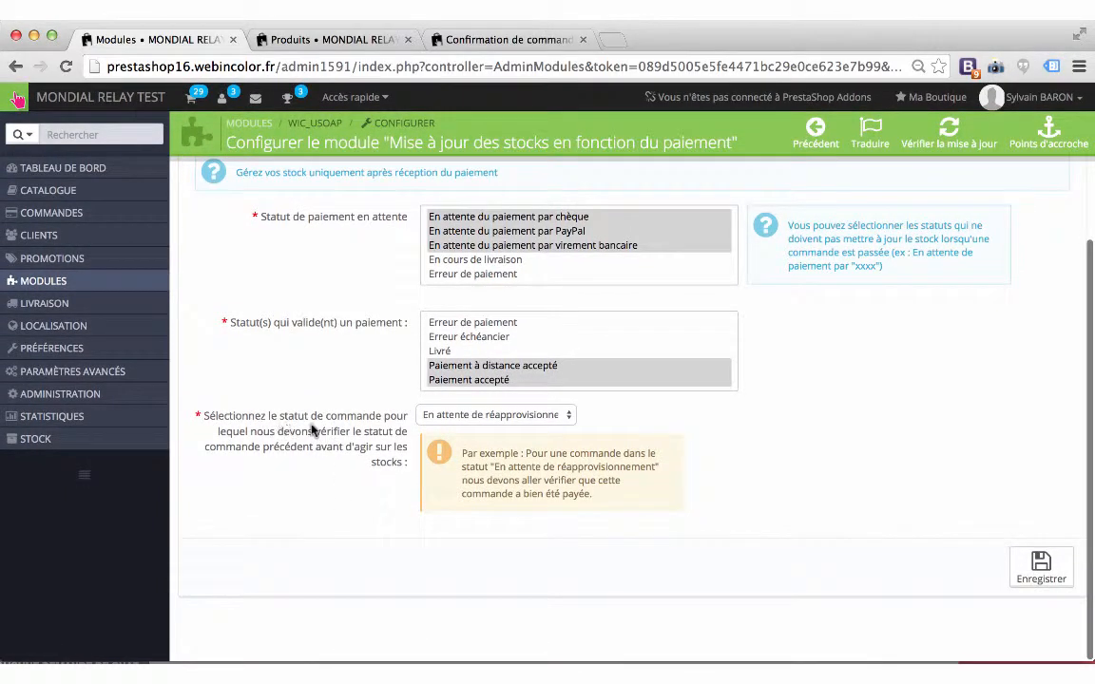
# - Choose "En attente de réapprovisionnement" as the order status requiring a check of the previous status, and save the module configuration
pyautogui.click(511, 419)
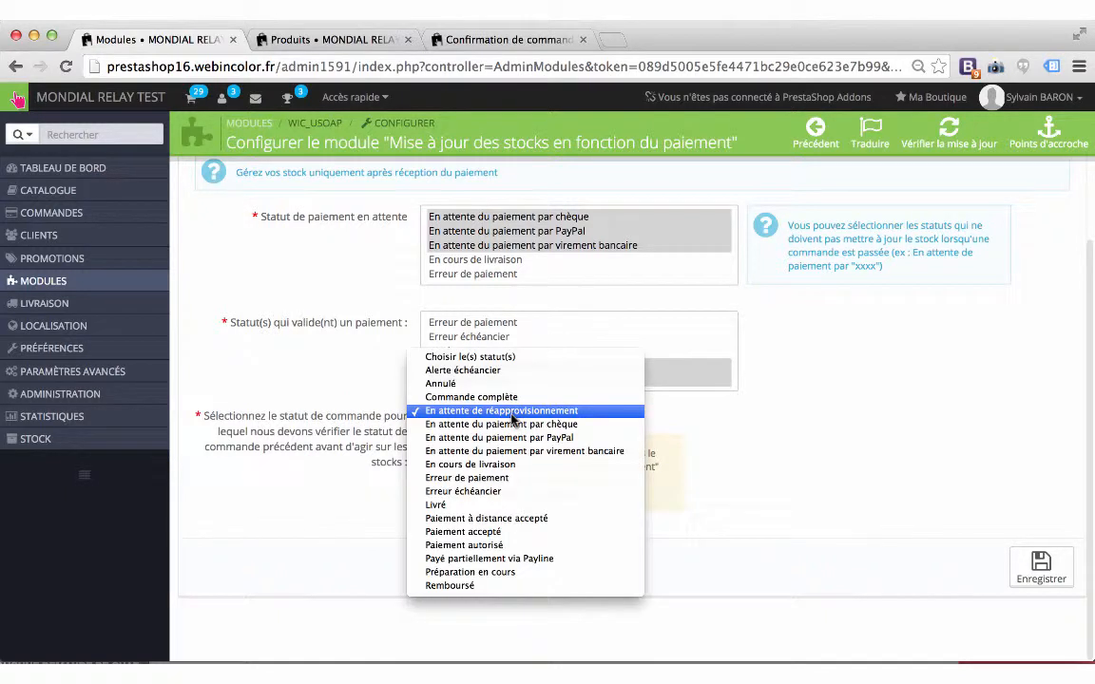
pyautogui.click(511, 418)
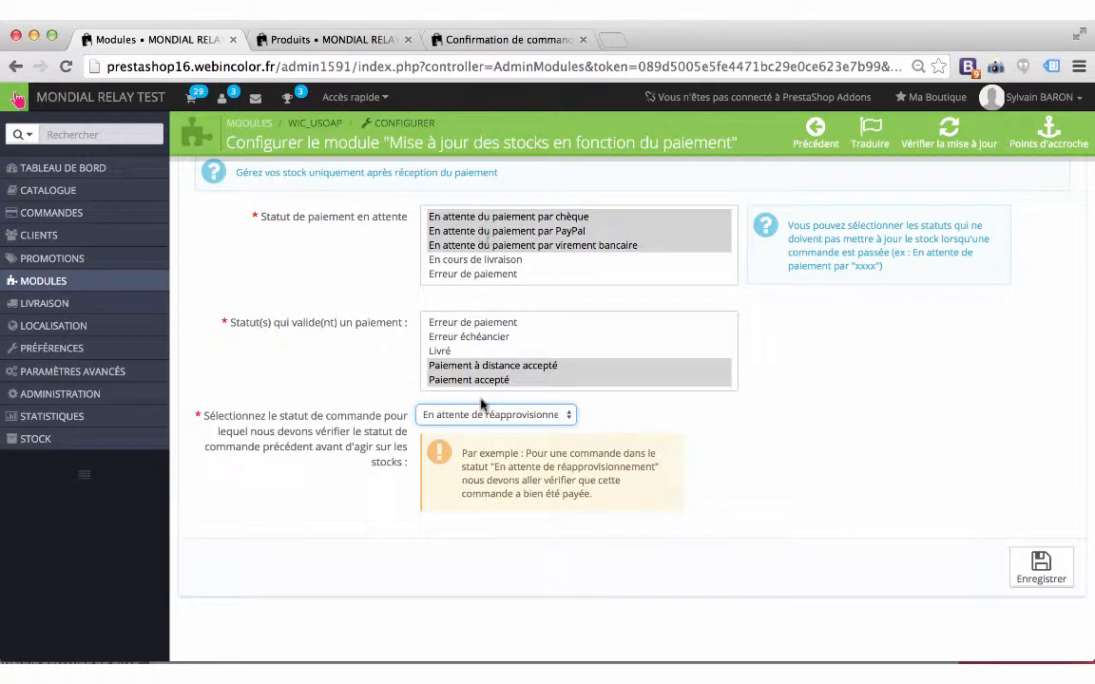
pyautogui.scroll(3, 335, 404)
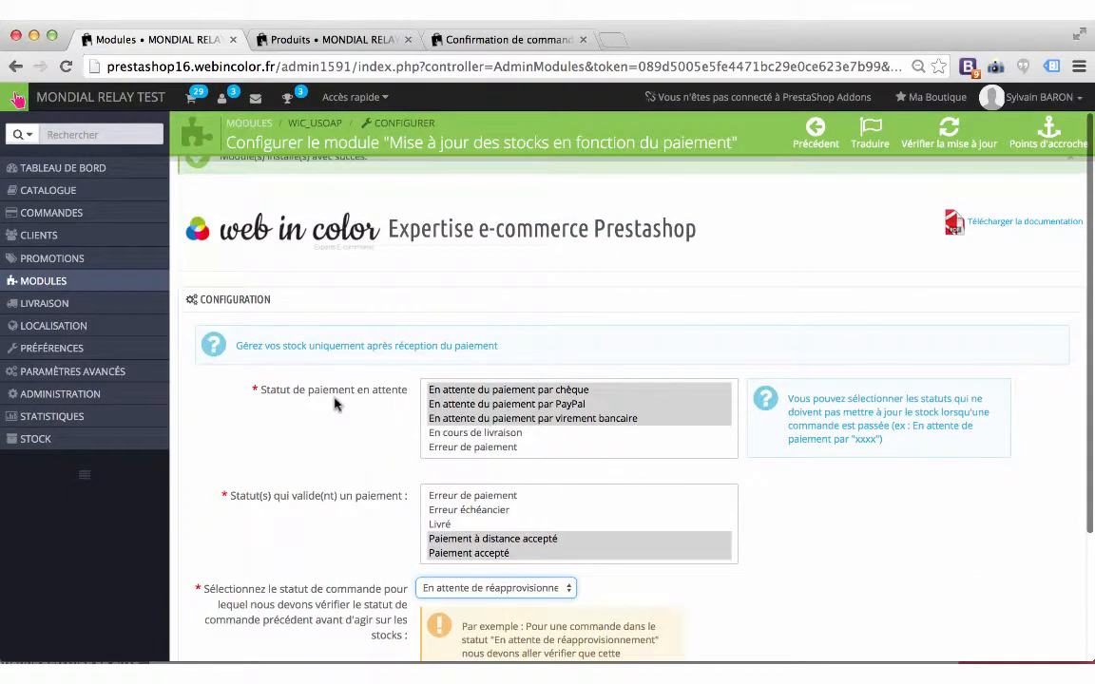
pyautogui.scroll(1, 335, 404)
pyautogui.scroll(-1, 866, 281)
pyautogui.scroll(-3, 867, 281)
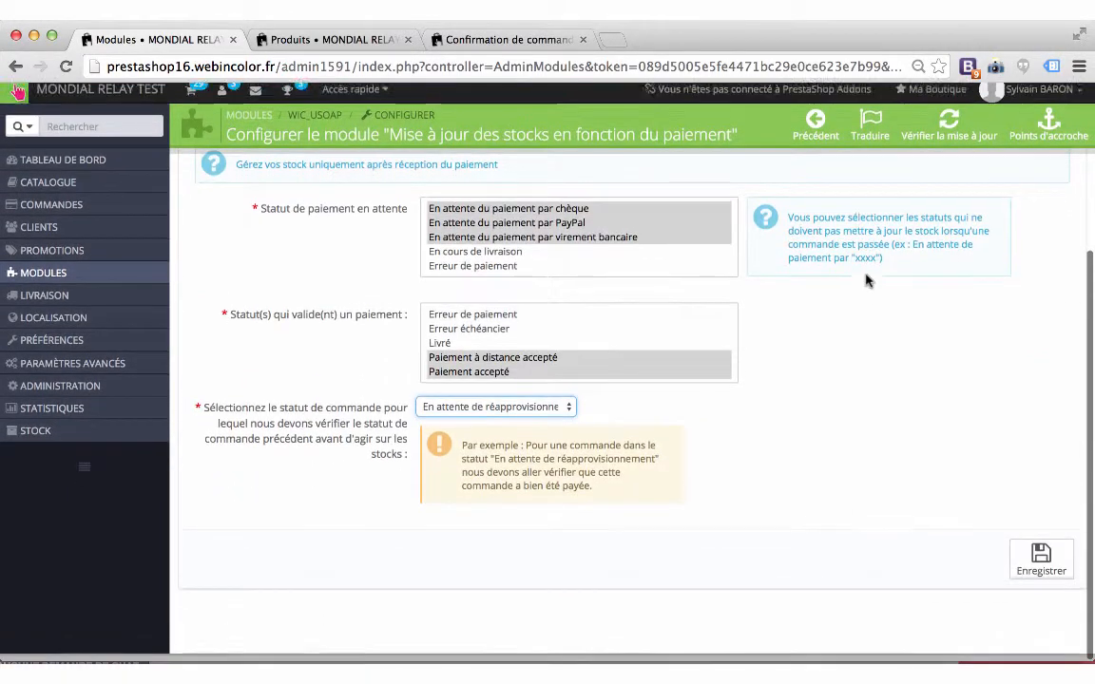
pyautogui.click(1040, 569)
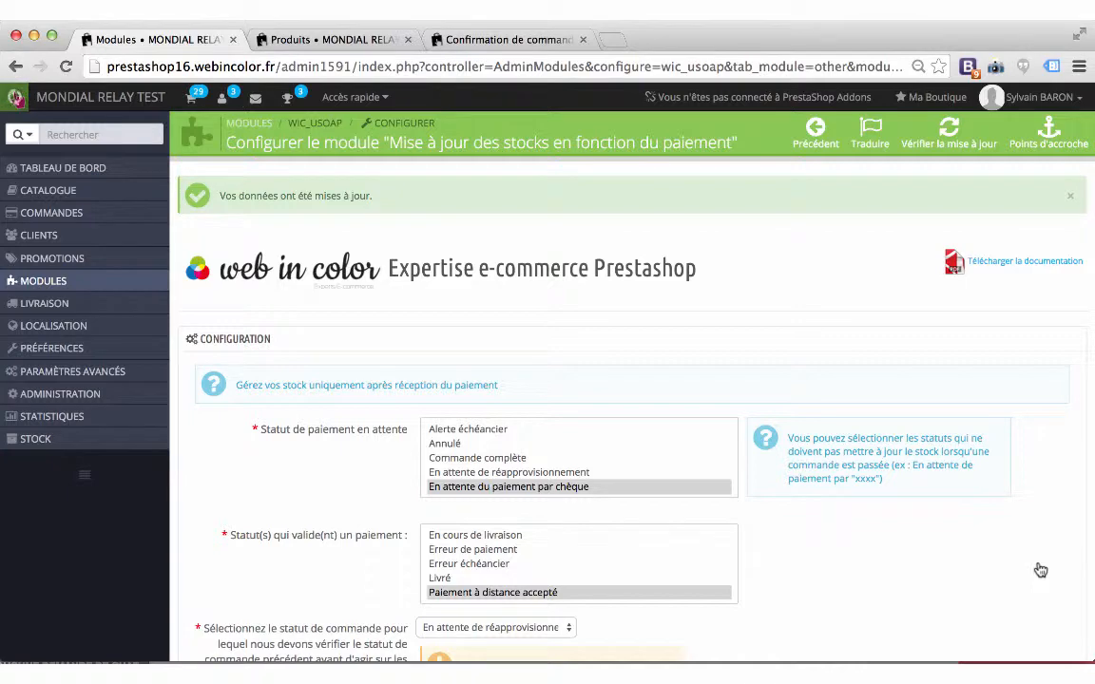
# - Open the Blouse product page from the storefront home page and compare its stock with the back office quantities
pyautogui.click(498, 40)
pyautogui.press('super+r')
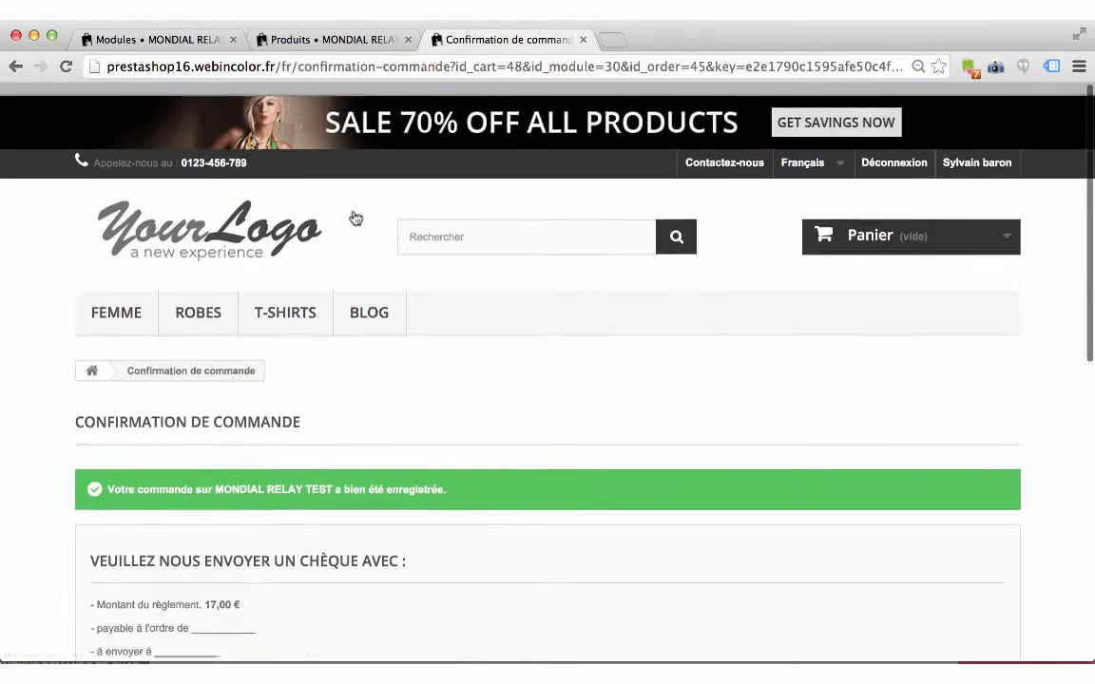
pyautogui.click(134, 232)
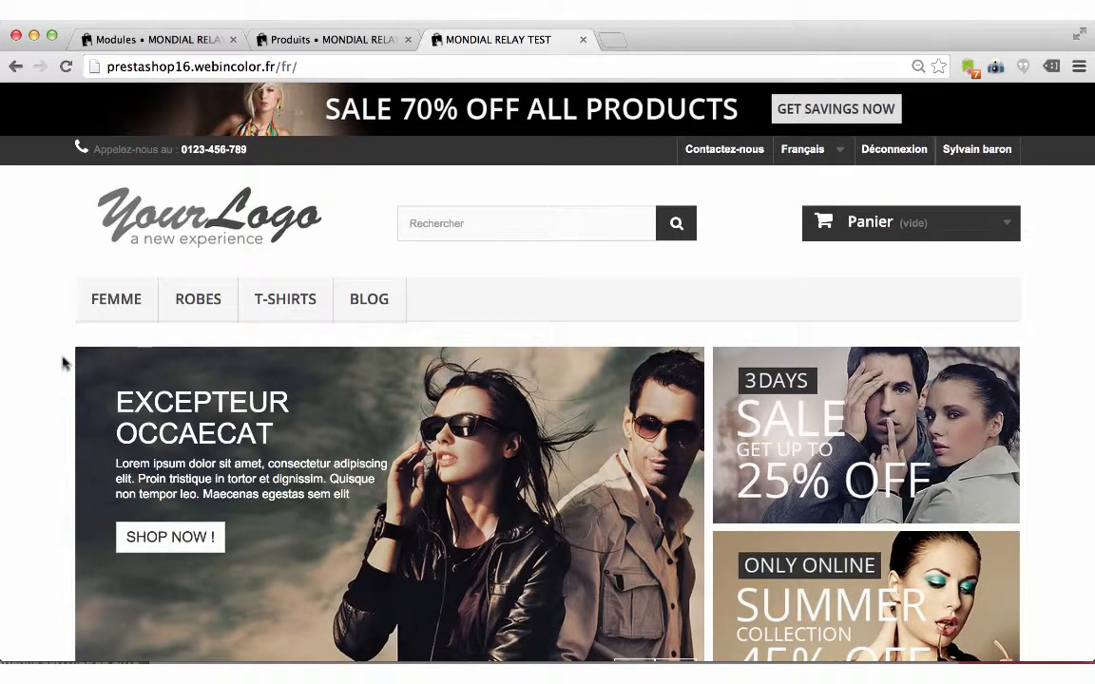
pyautogui.scroll(-5, 67, 366)
pyautogui.scroll(-5, 71, 371)
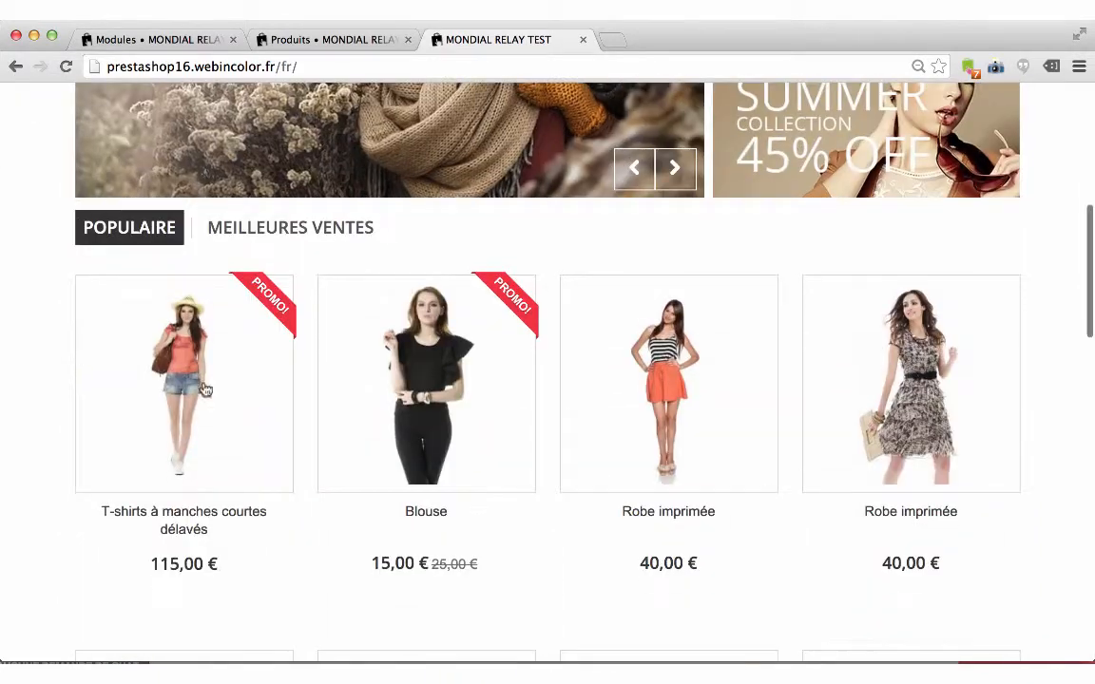
pyautogui.moveTo(465, 445)
pyautogui.scroll(-2, 465, 446)
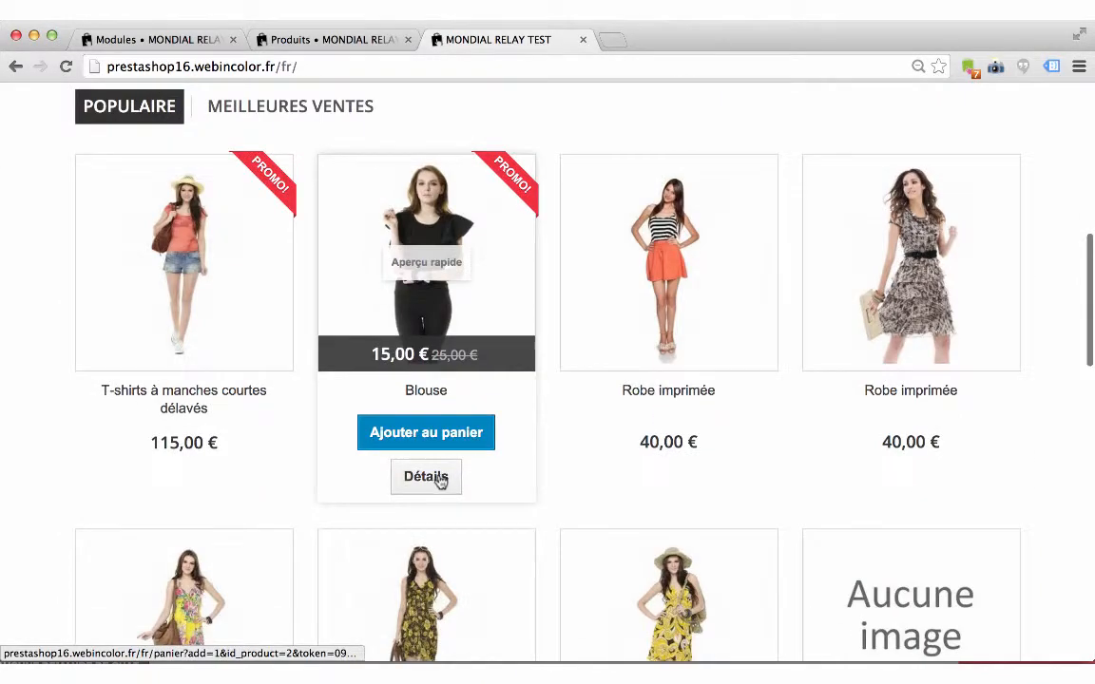
pyautogui.click(440, 480)
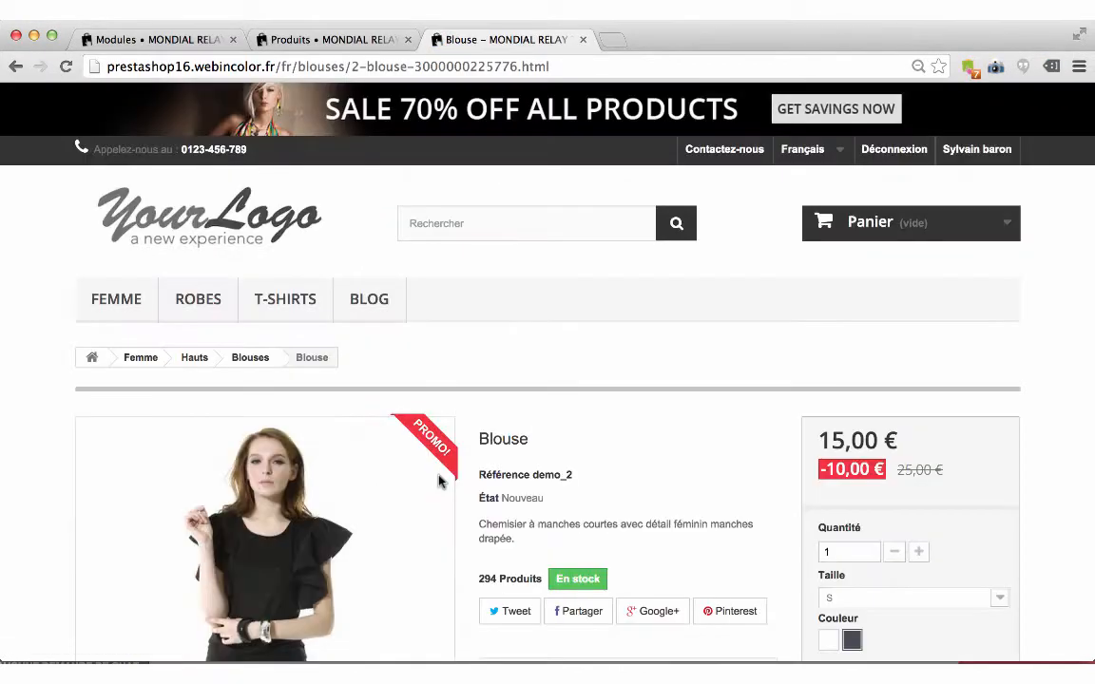
pyautogui.click(318, 40)
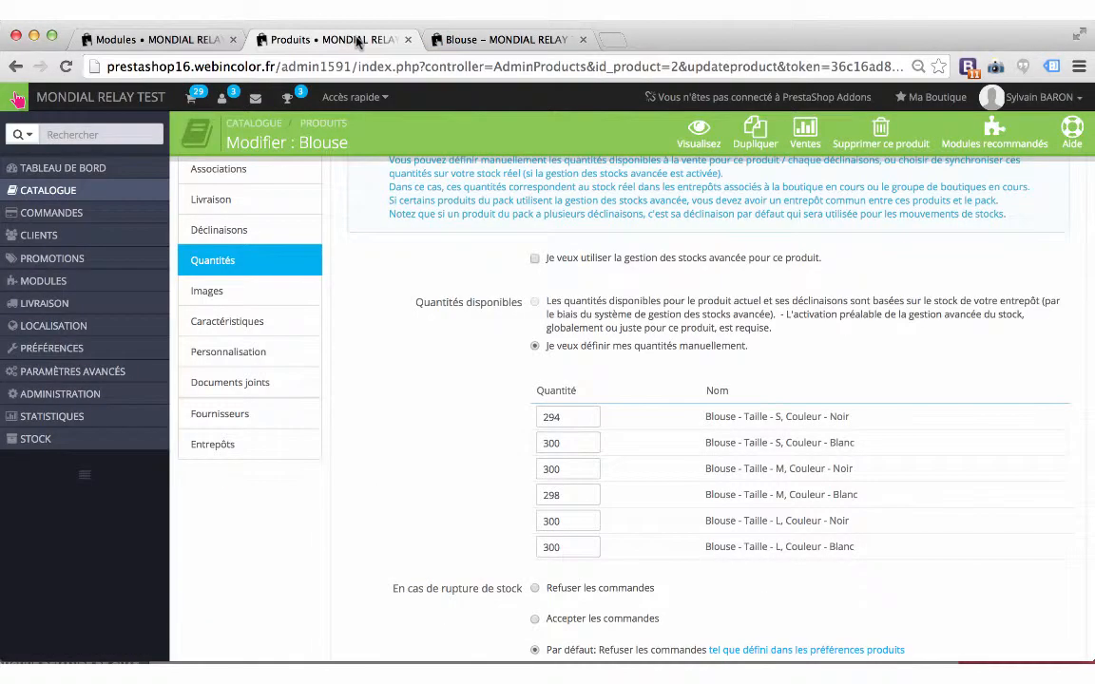
pyautogui.click(481, 40)
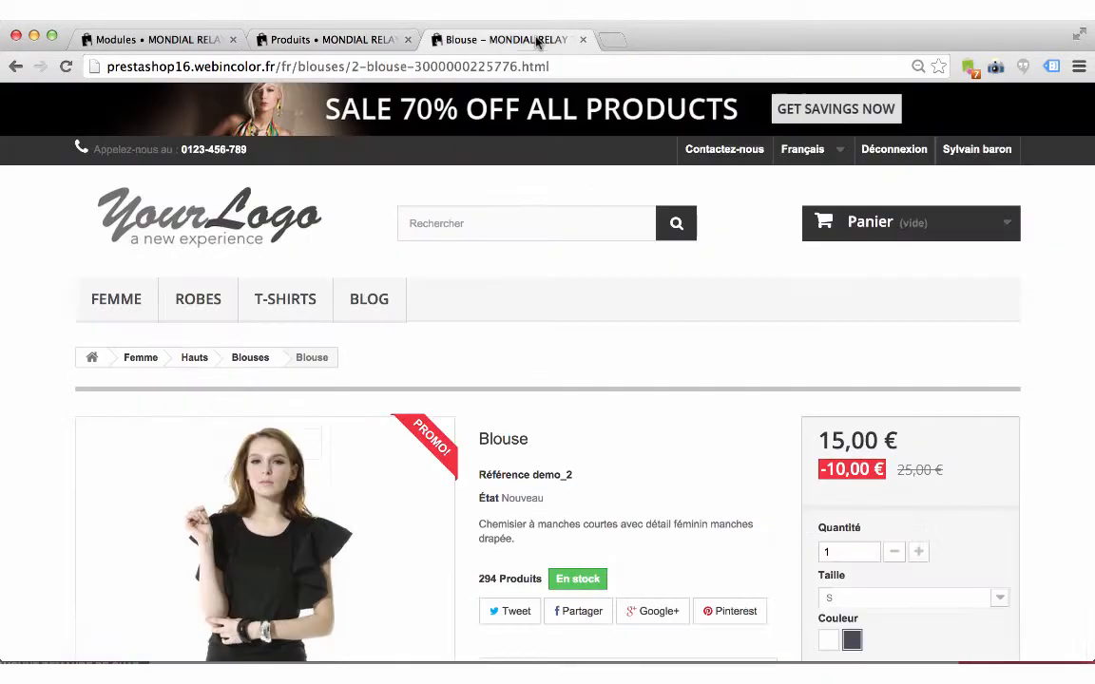
# - Add one black Blouse in size S to the cart and proceed to checkout
pyautogui.scroll(-5, 578, 380)
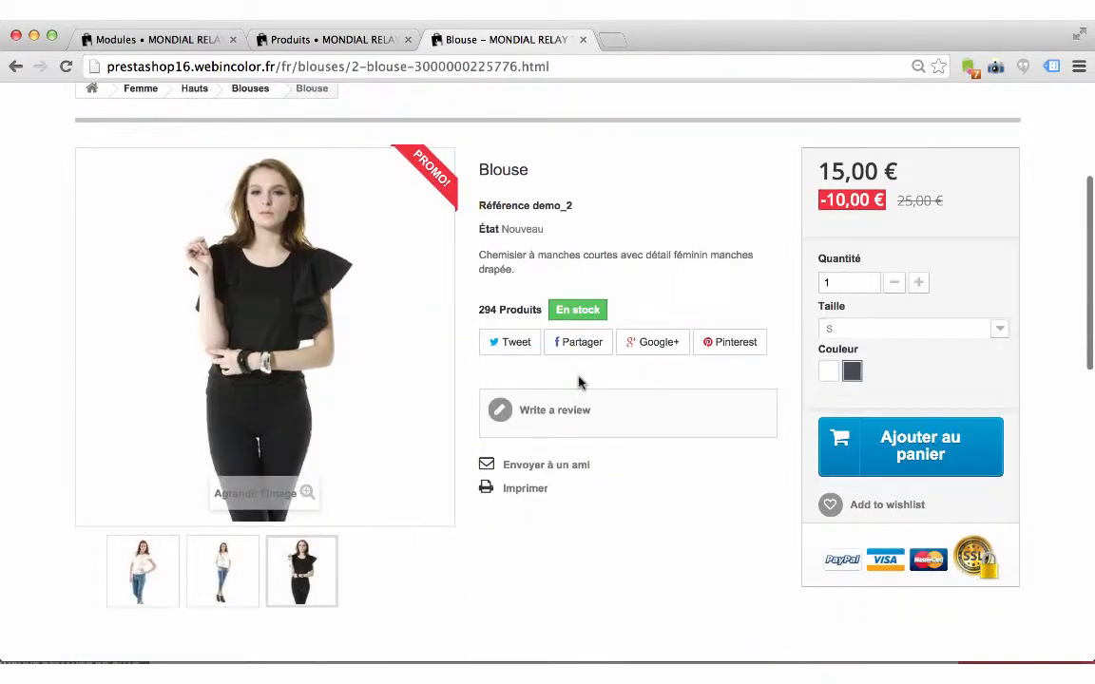
pyautogui.click(891, 328)
pyautogui.click(891, 329)
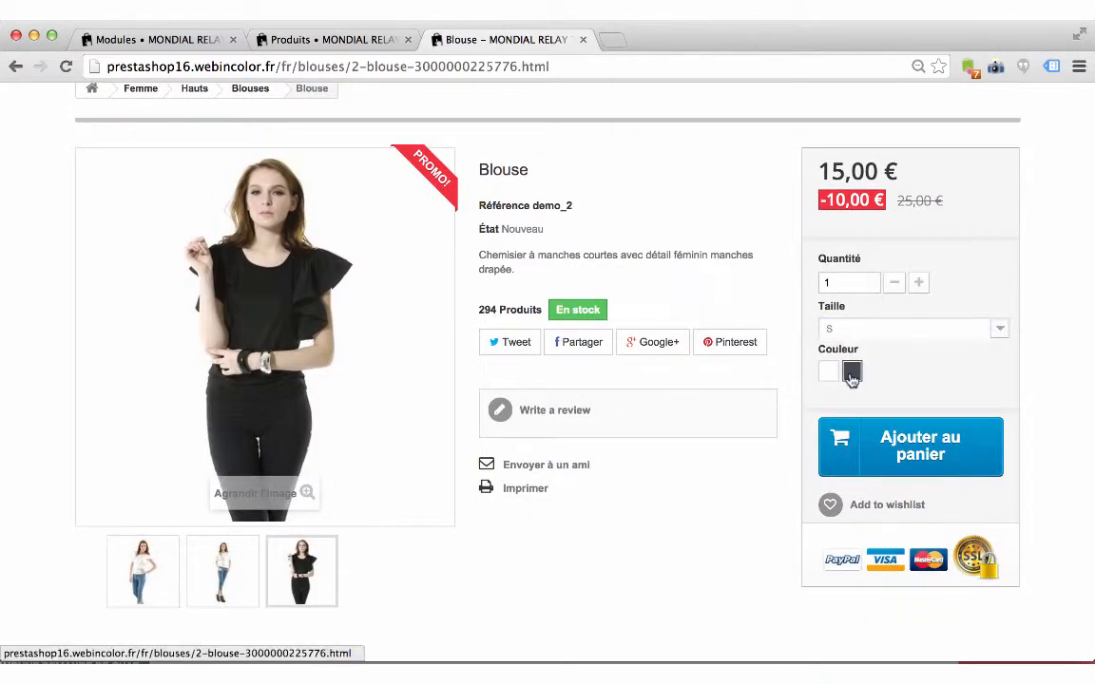
pyautogui.click(945, 457)
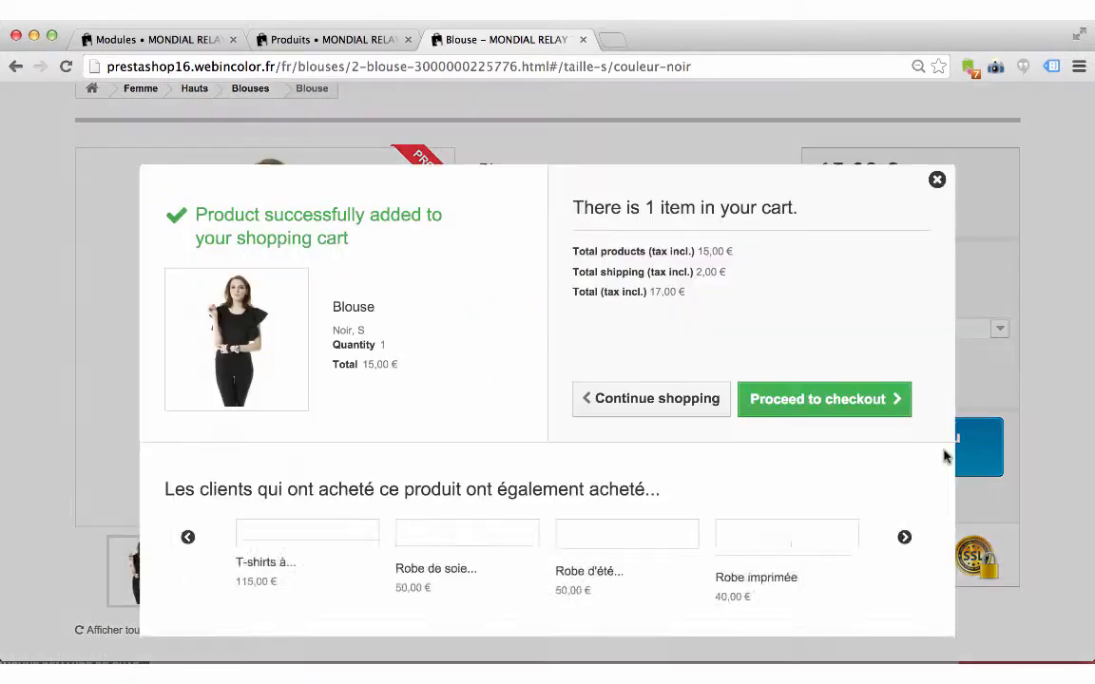
pyautogui.click(853, 401)
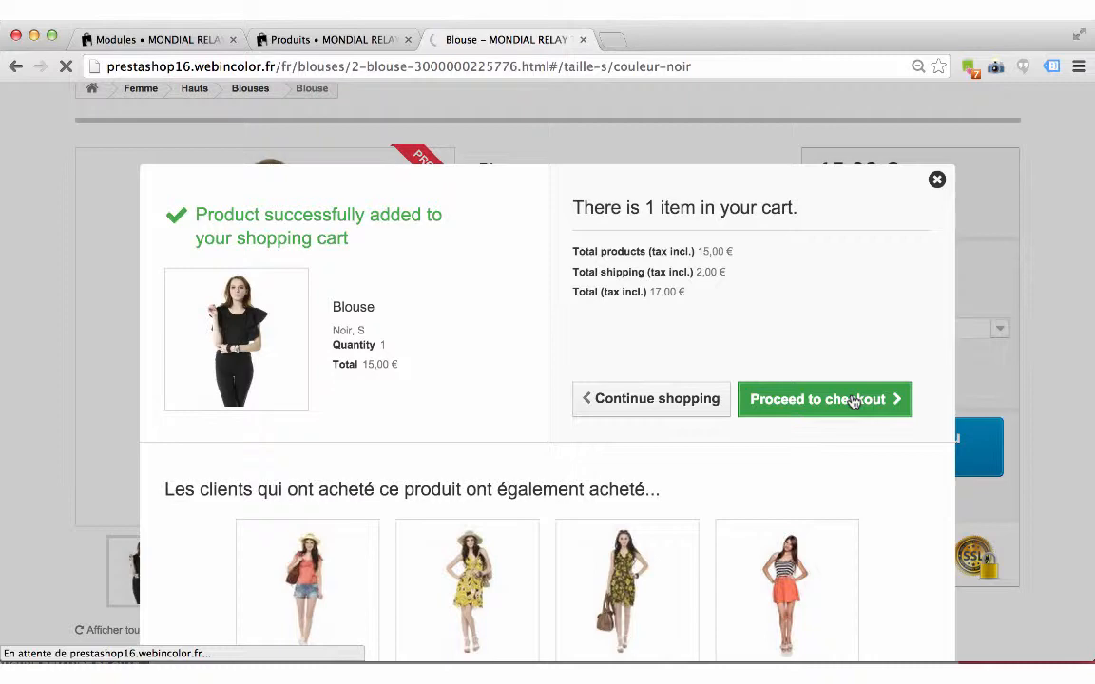
# - Select LUDO LE MARAICHER as the Mondial Relay pickup point for the delivery
pyautogui.scroll(-1, 502, 422)
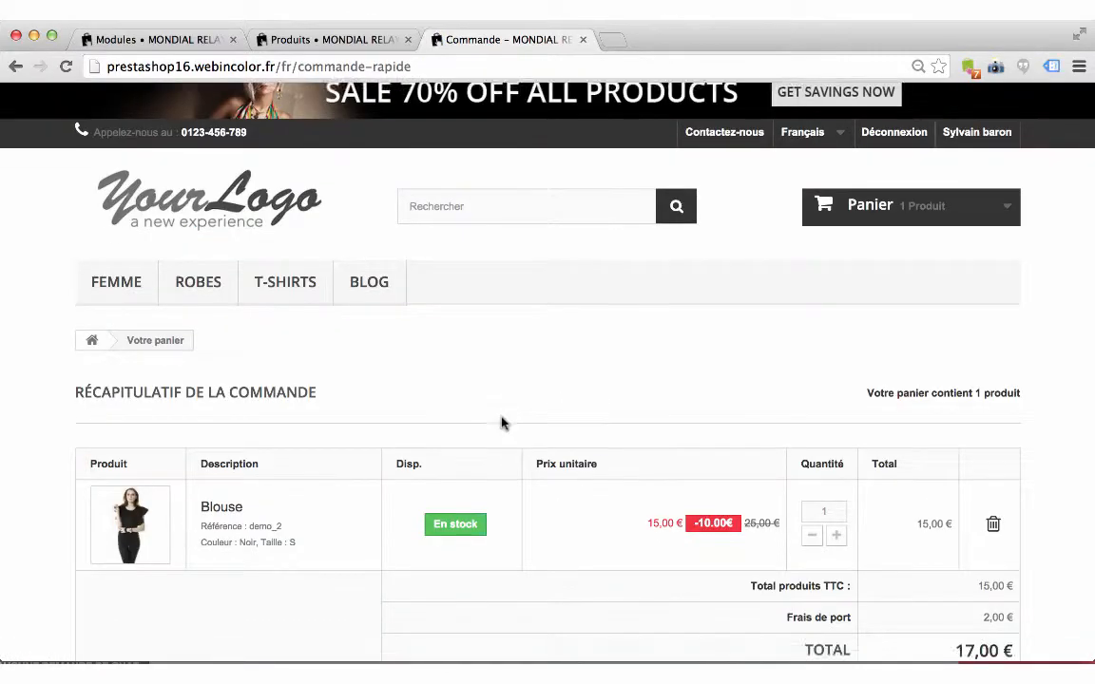
pyautogui.scroll(-10, 502, 423)
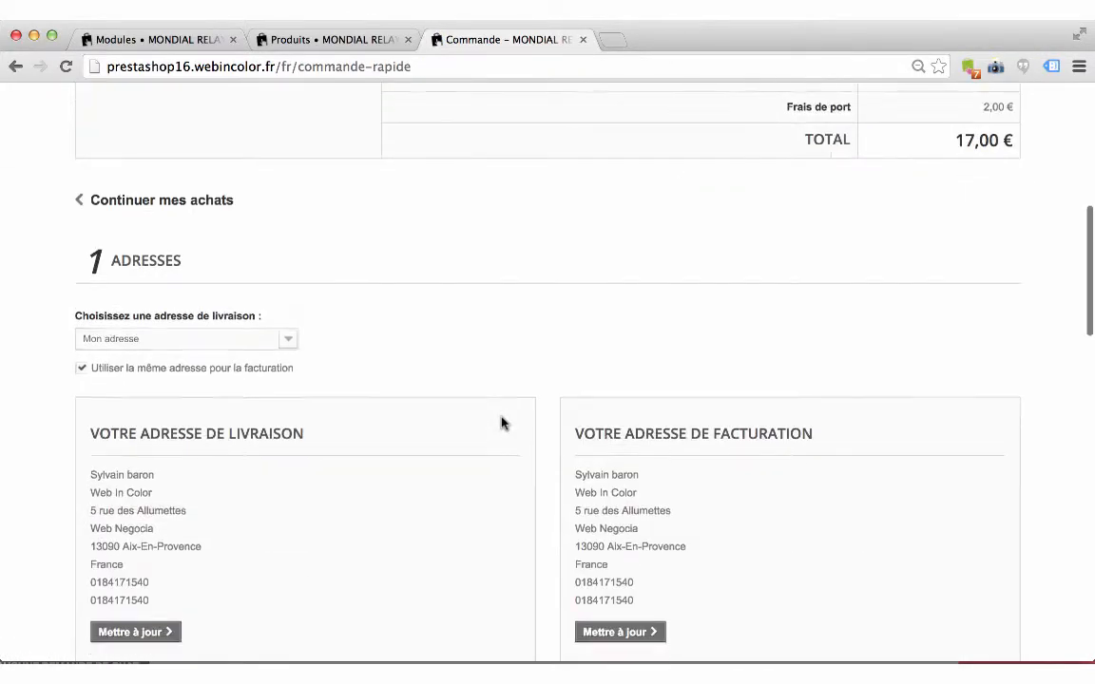
pyautogui.scroll(-10, 502, 423)
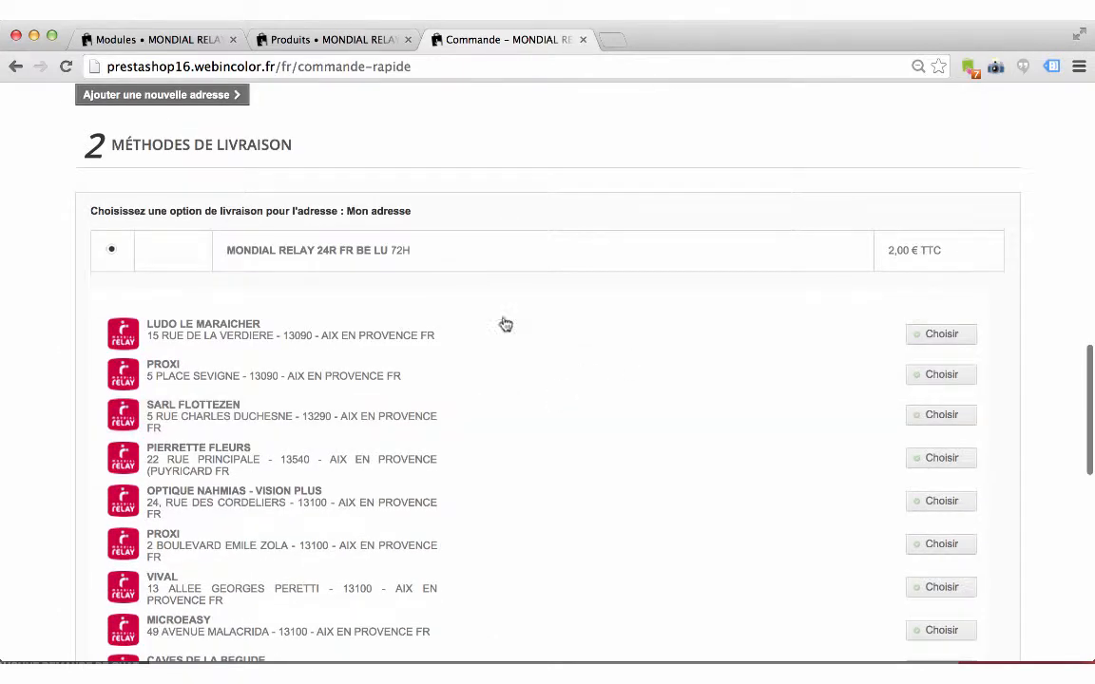
pyautogui.click(425, 337)
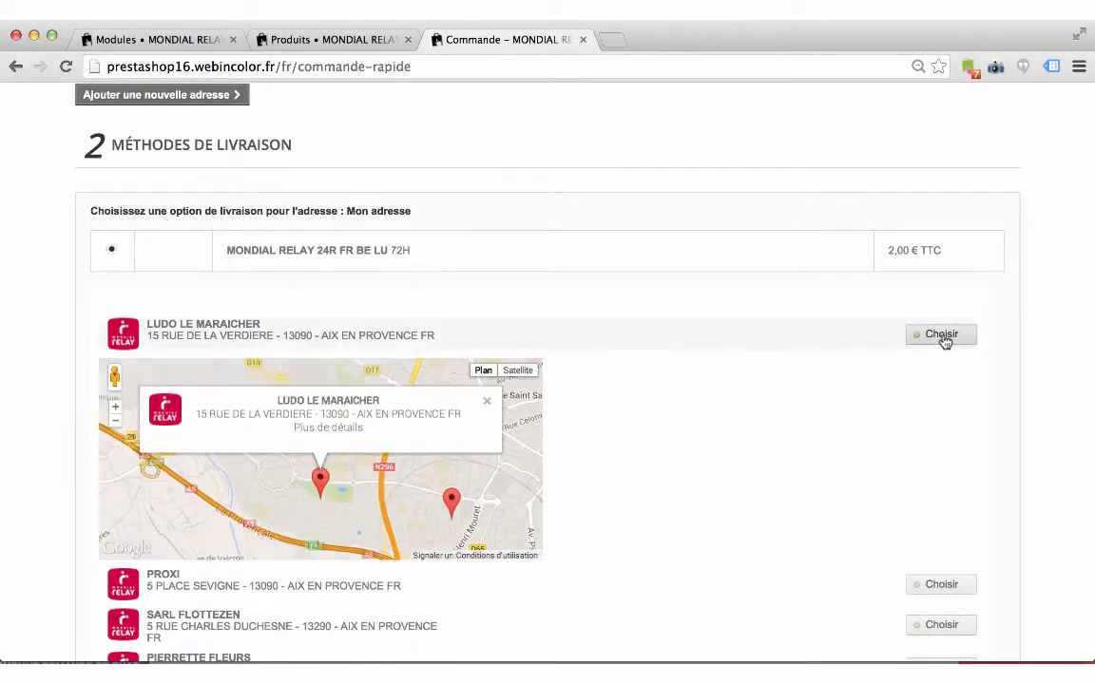
pyautogui.click(941, 336)
# - Accept the general terms of sale, choose payment by cheque and confirm the order
pyautogui.scroll(-5, 873, 404)
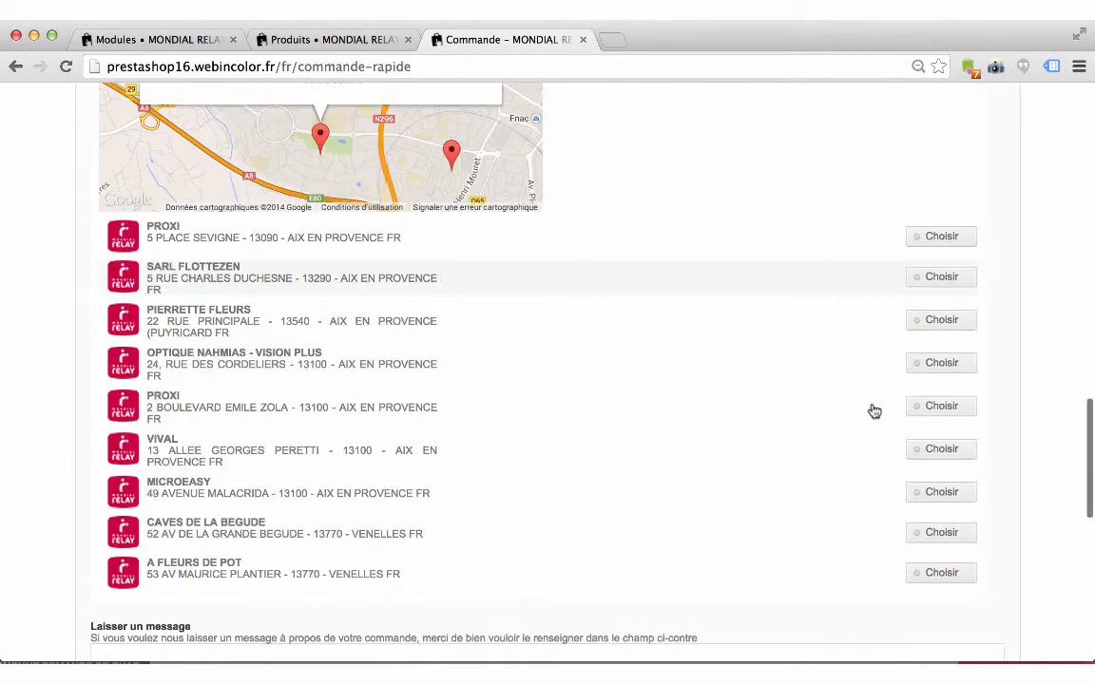
pyautogui.scroll(-6, 872, 410)
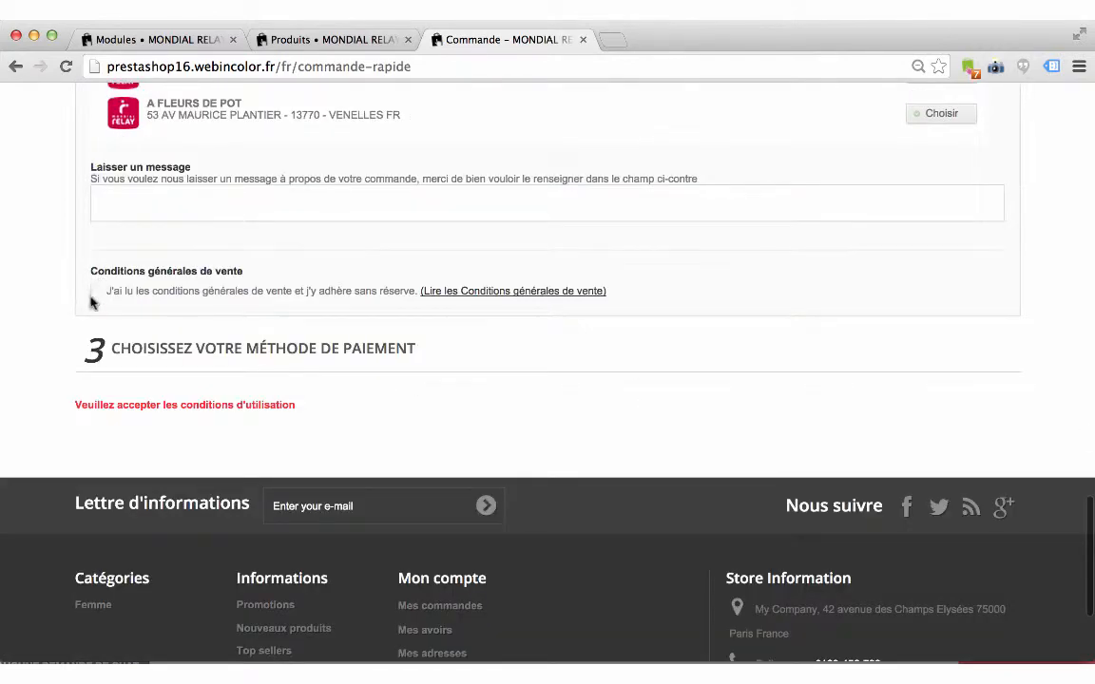
pyautogui.click(95, 294)
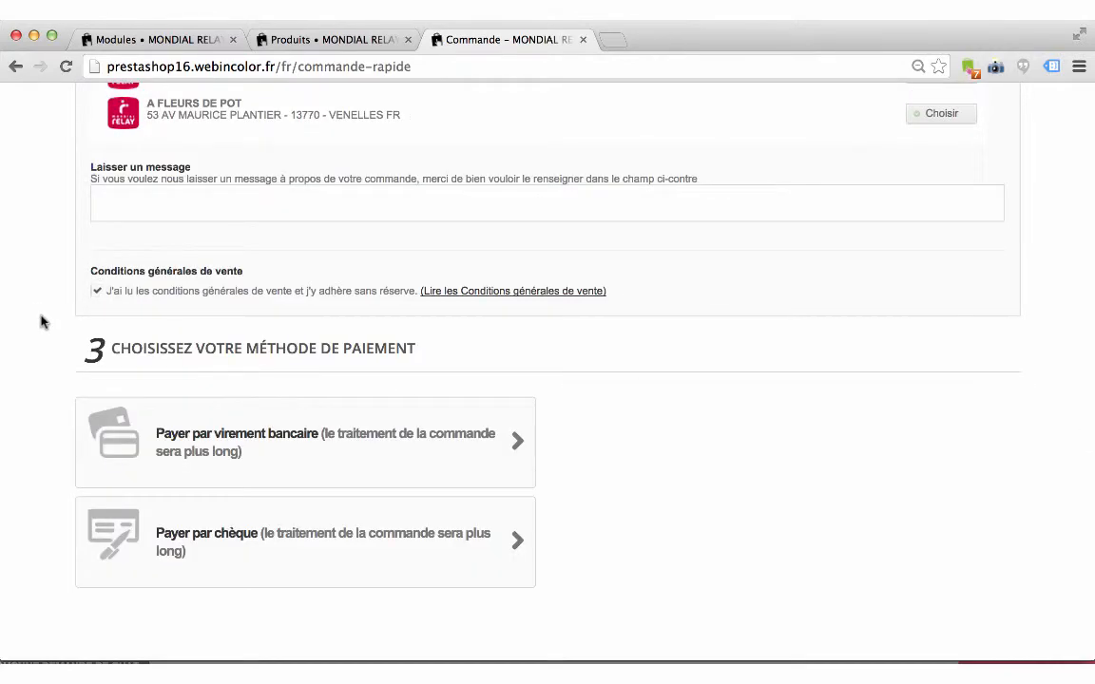
pyautogui.scroll(-3, 41, 317)
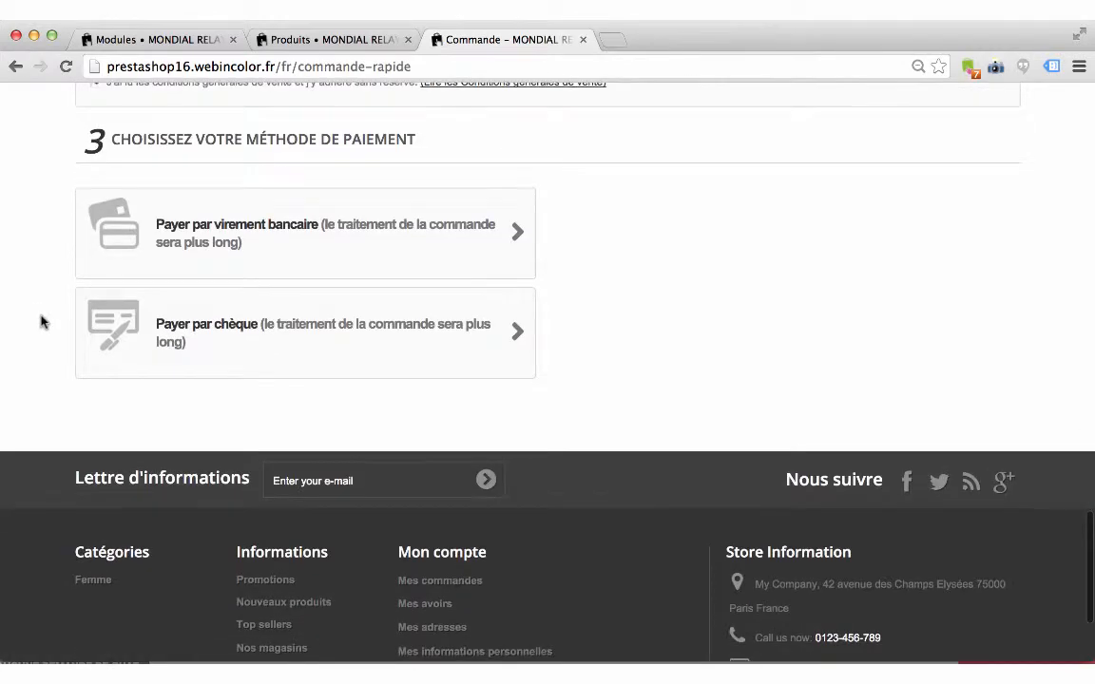
pyautogui.click(333, 331)
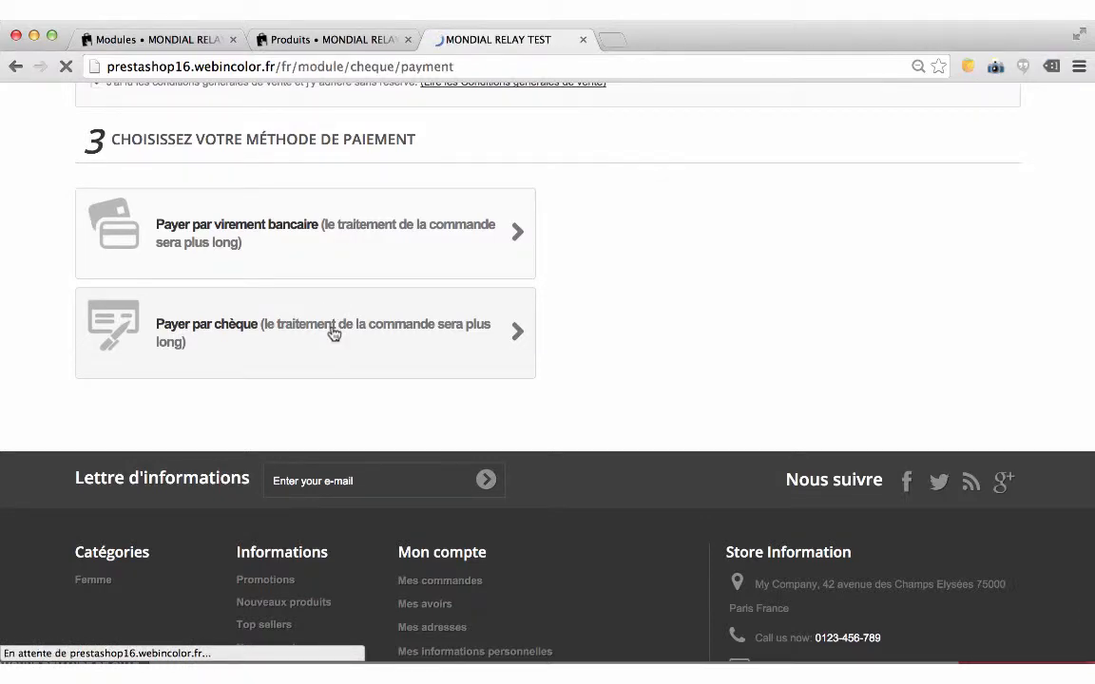
pyautogui.scroll(-3, 334, 332)
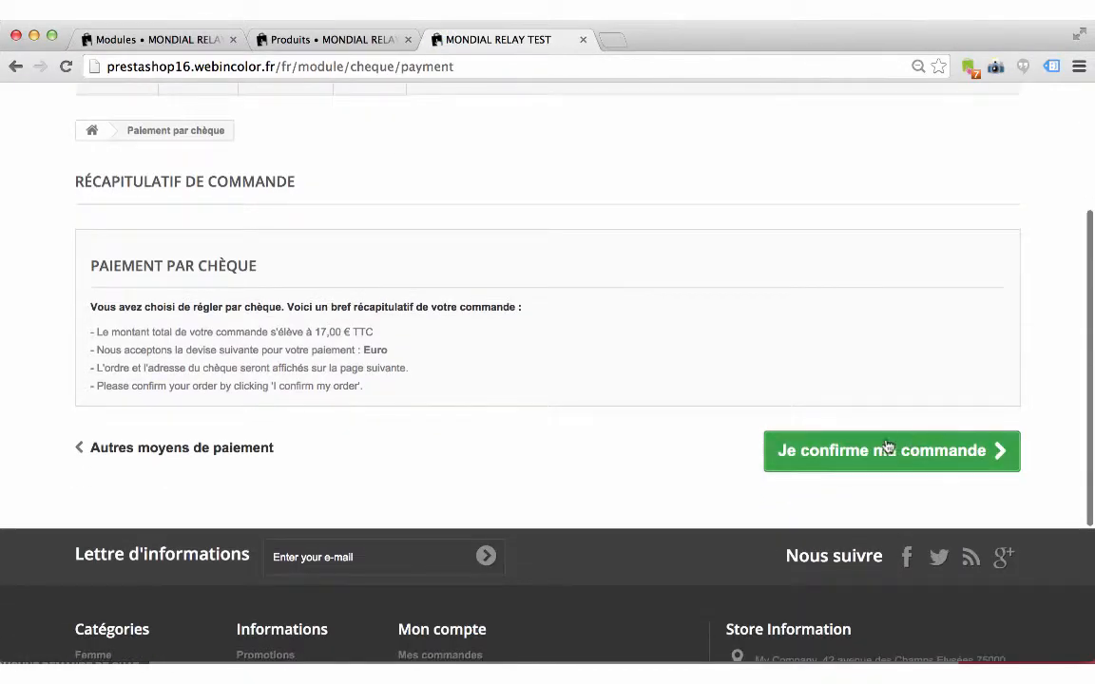
pyautogui.click(885, 450)
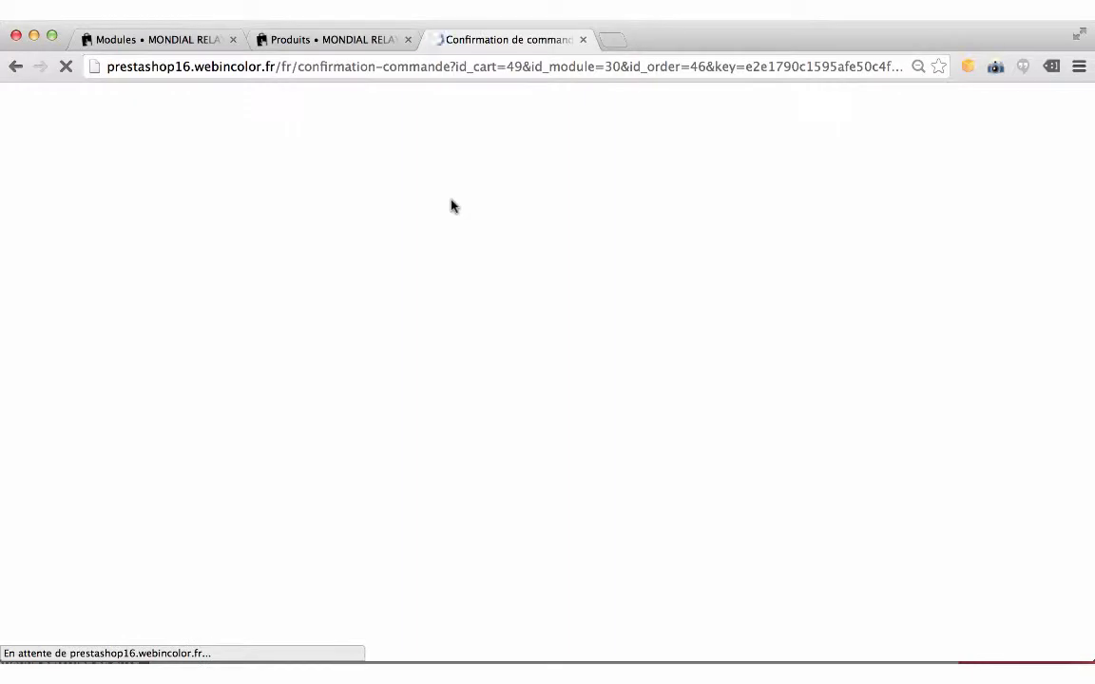
# - Reload the Blouse product in the back office and check its available quantities per combination
pyautogui.scroll(-3, 452, 305)
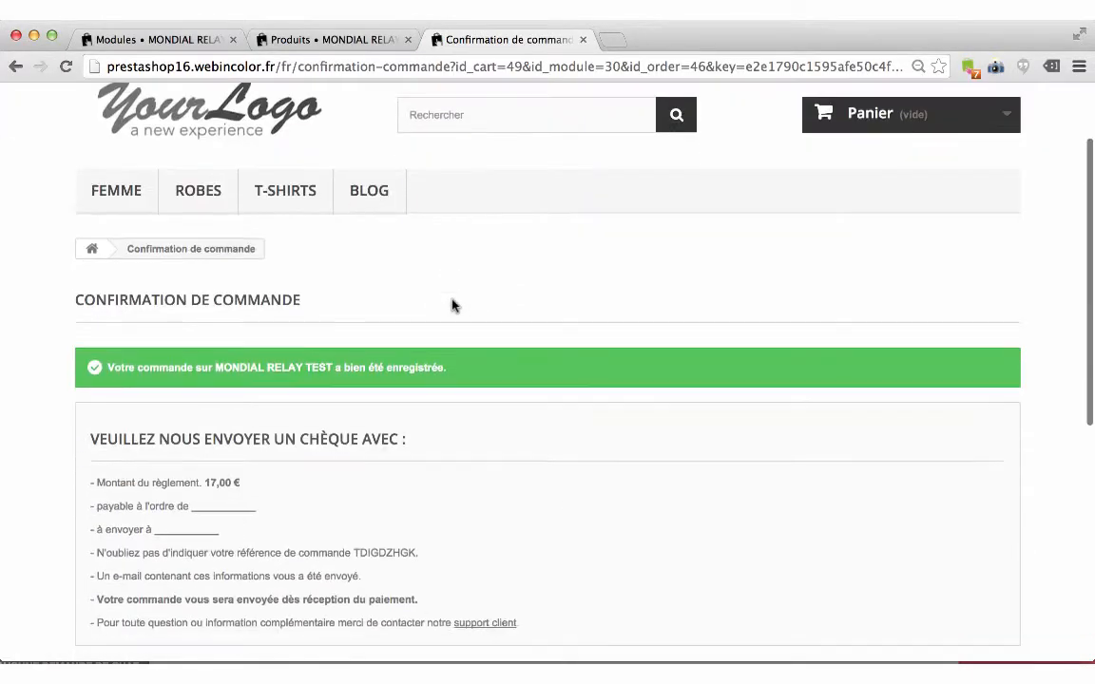
pyautogui.click(347, 40)
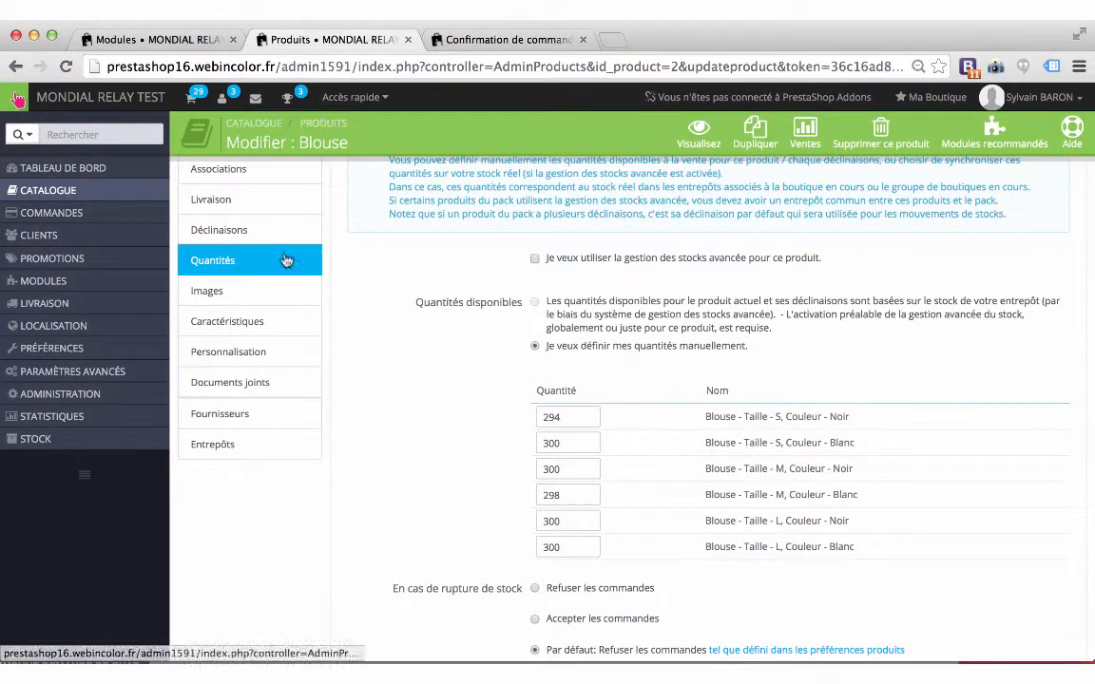
pyautogui.rightClick(384, 286)
pyautogui.click(427, 323)
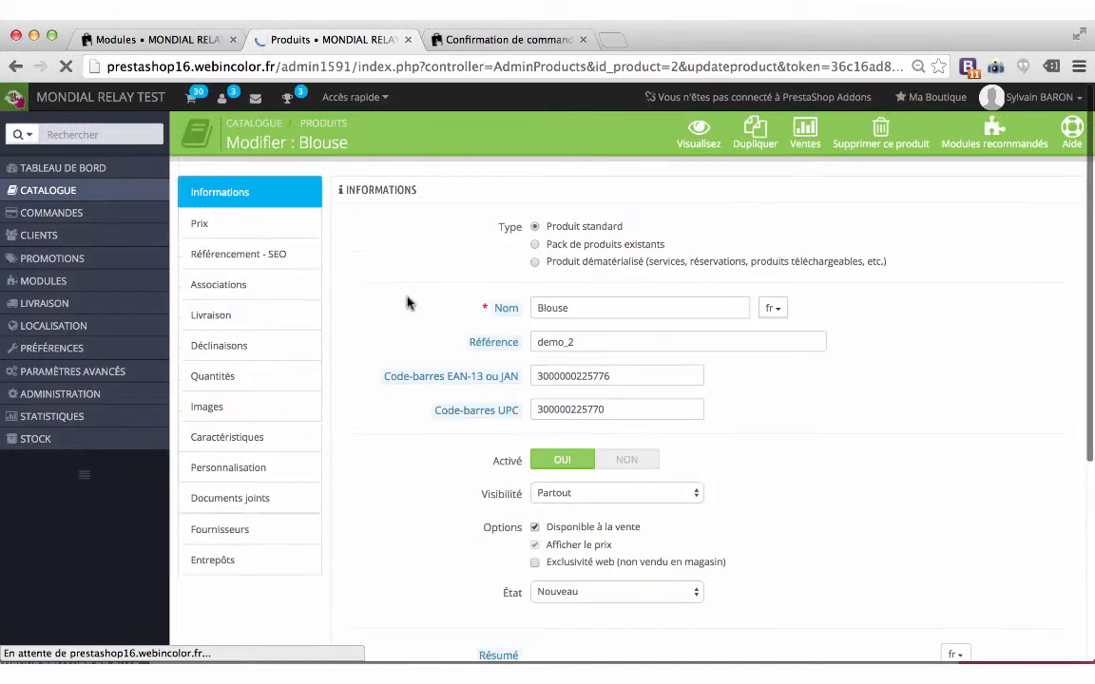
pyautogui.click(237, 378)
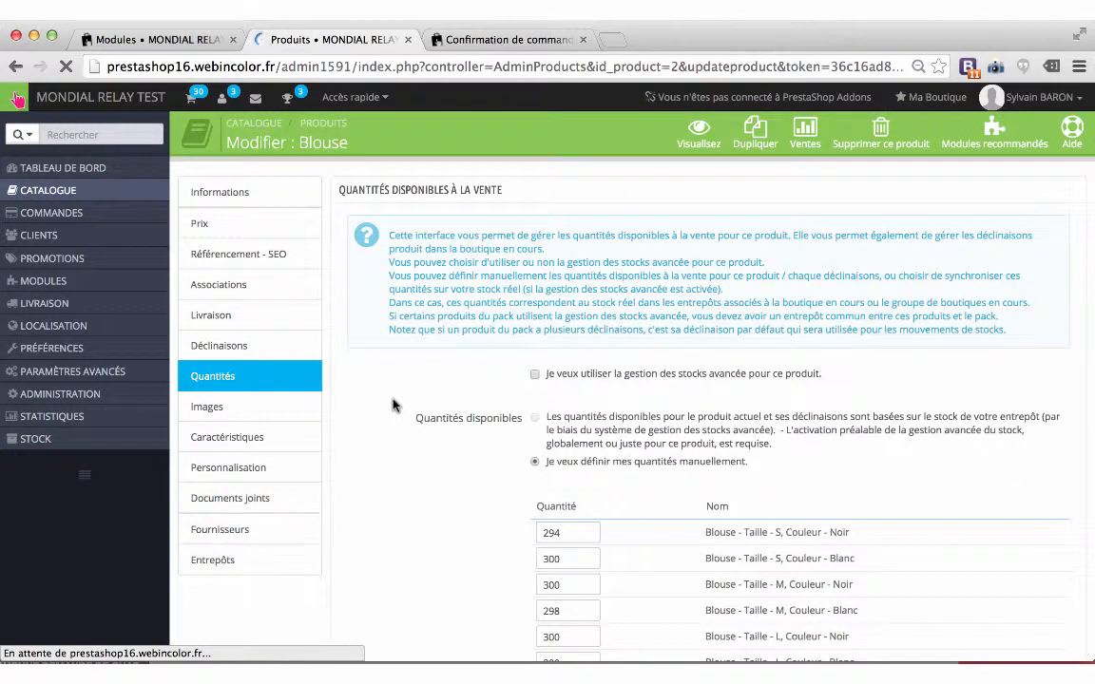
pyautogui.scroll(-3, 395, 405)
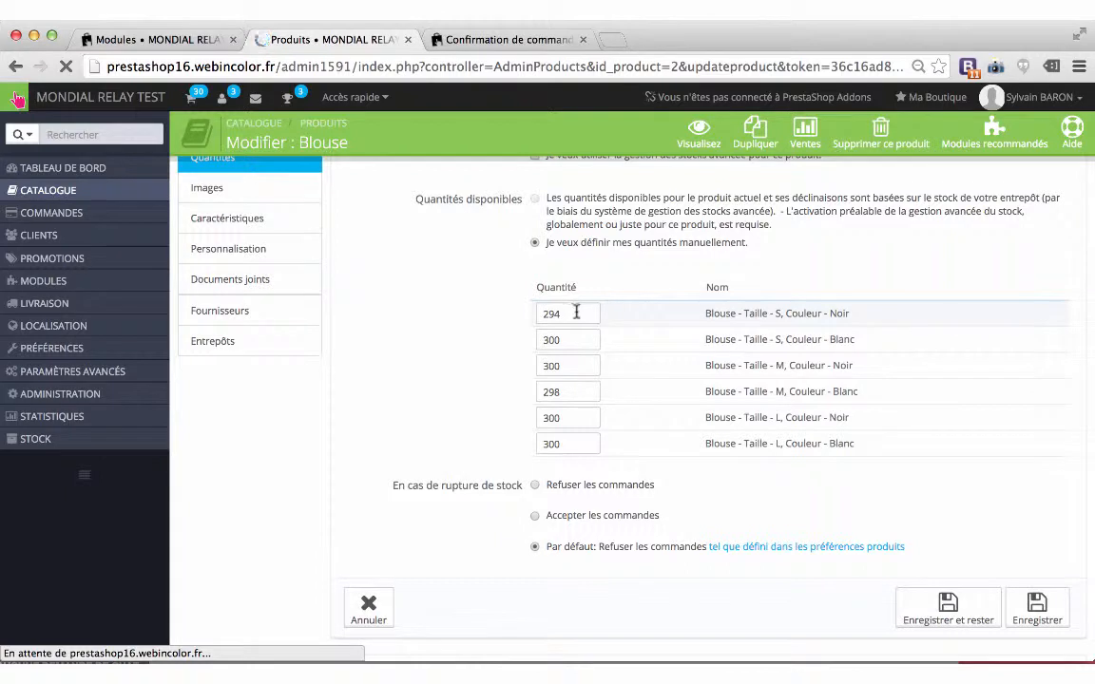
# - Open the back office order list, check the reference on the shop's confirmation page and open the newest cheque order
pyautogui.moveTo(89, 247)
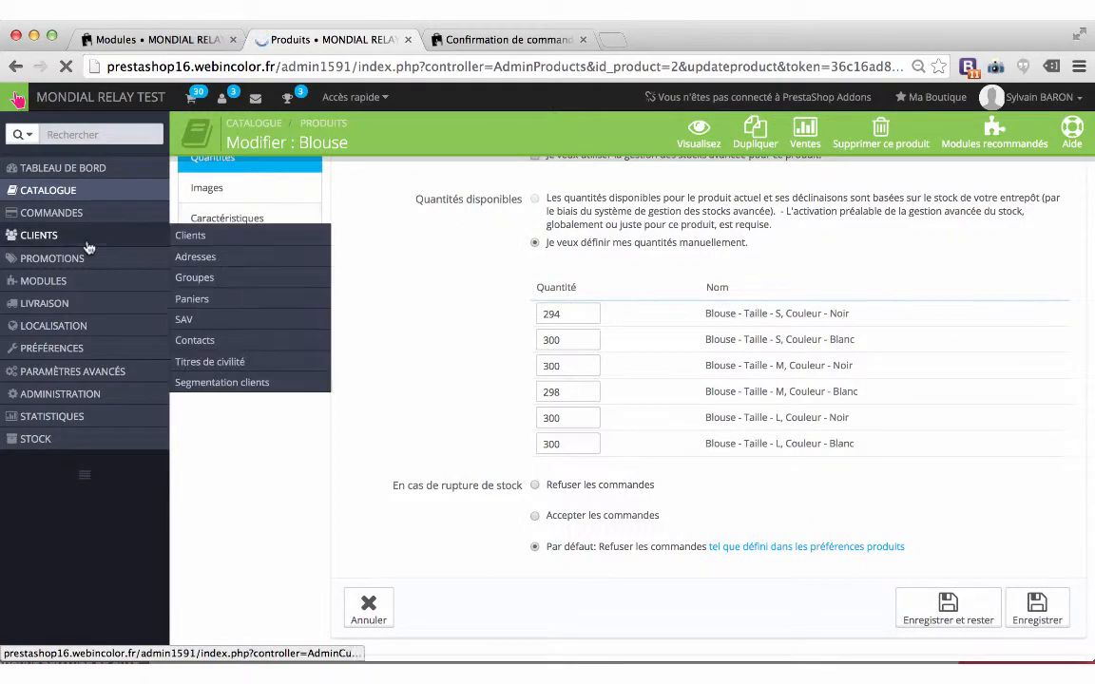
pyautogui.moveTo(76, 213)
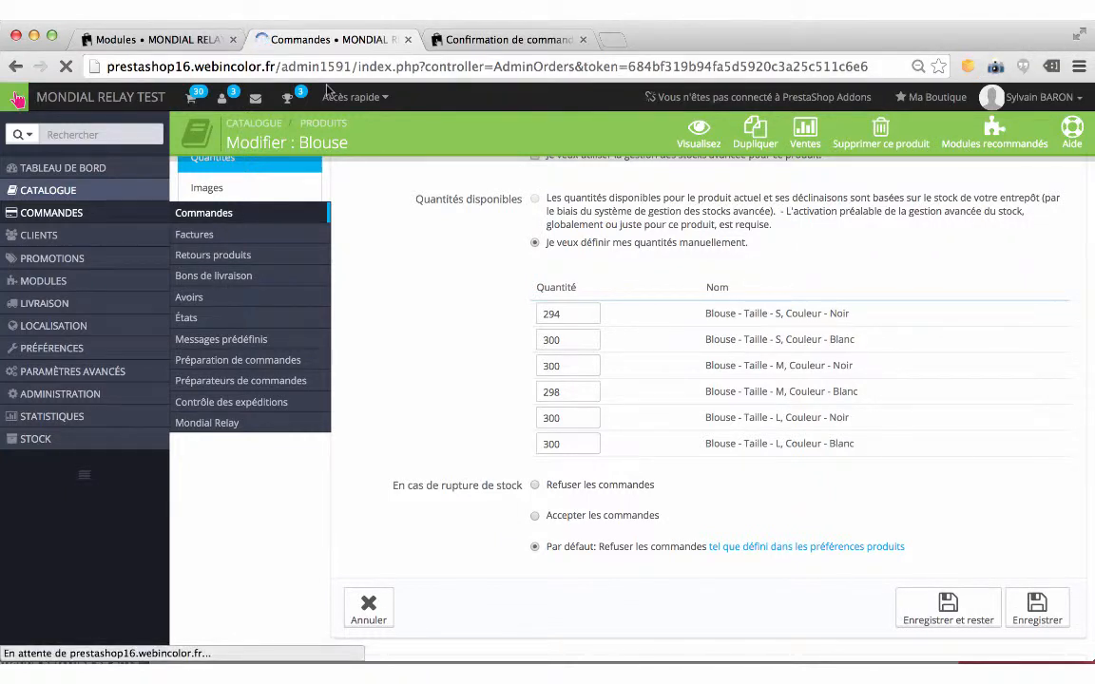
pyautogui.click(487, 40)
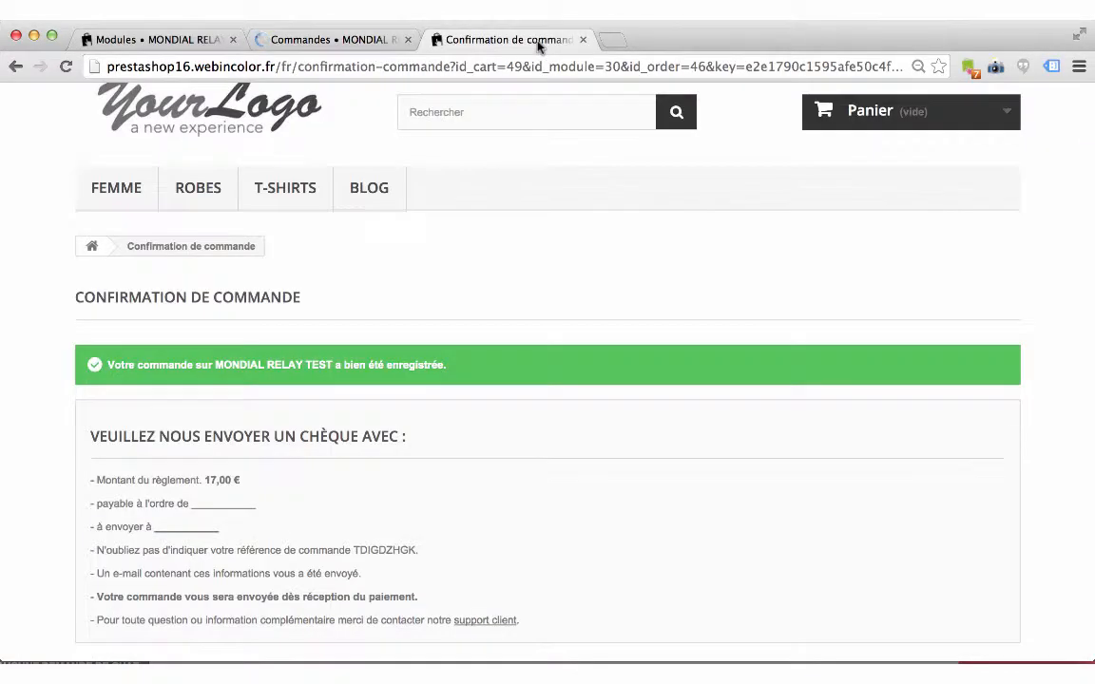
pyautogui.click(364, 42)
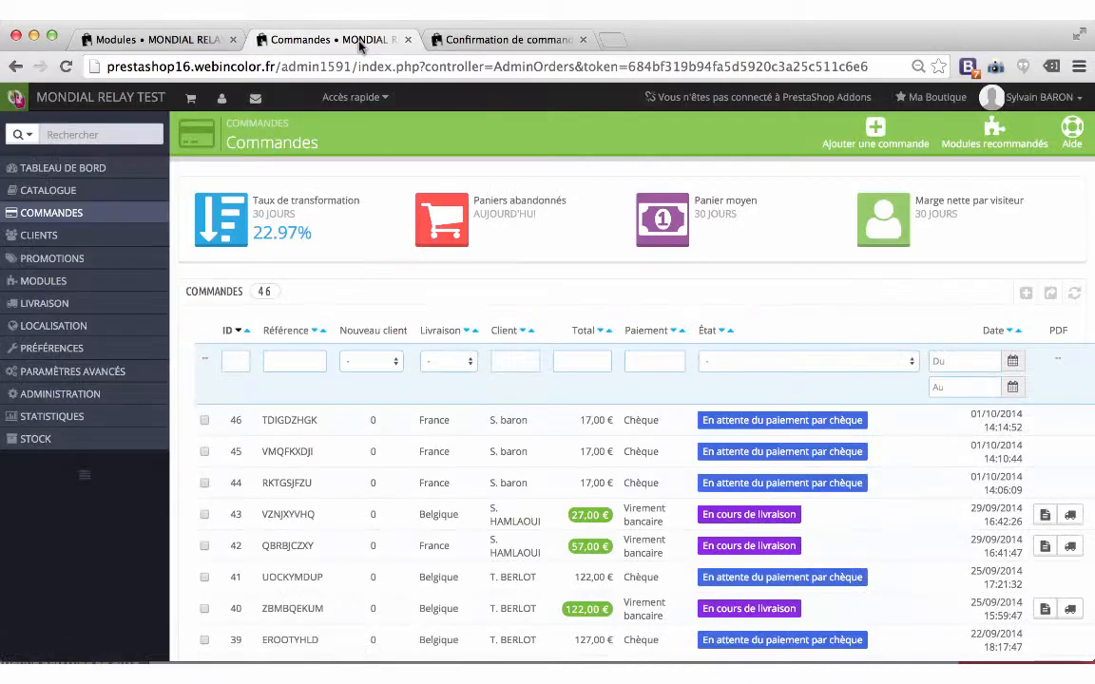
pyautogui.scroll(-2, 439, 411)
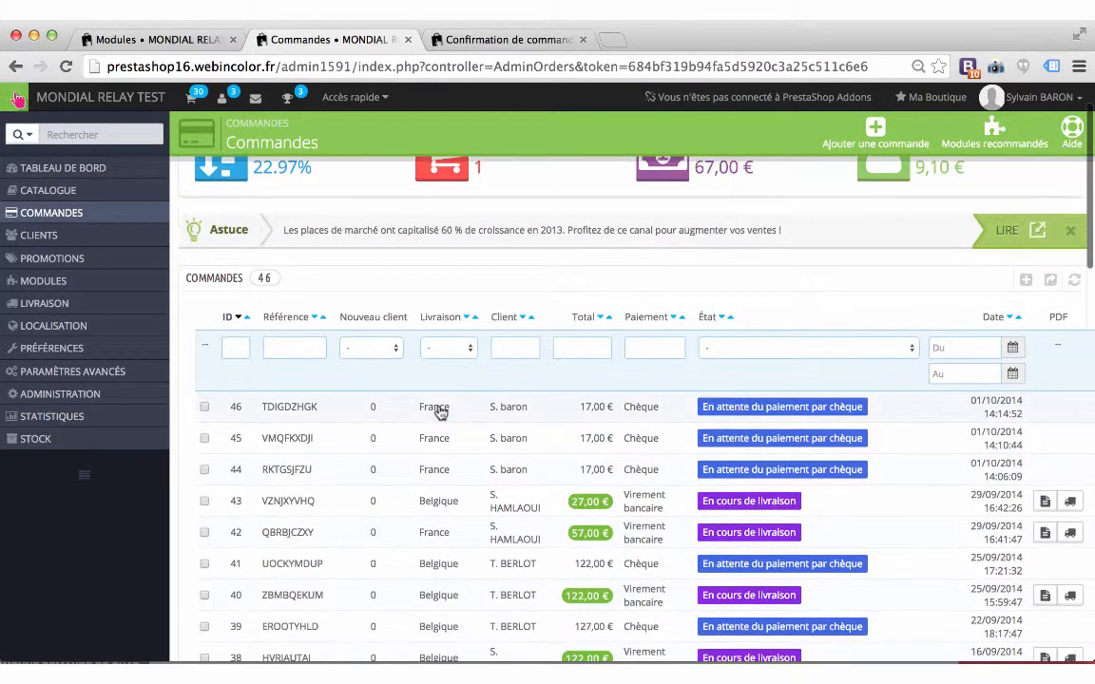
pyautogui.click(950, 414)
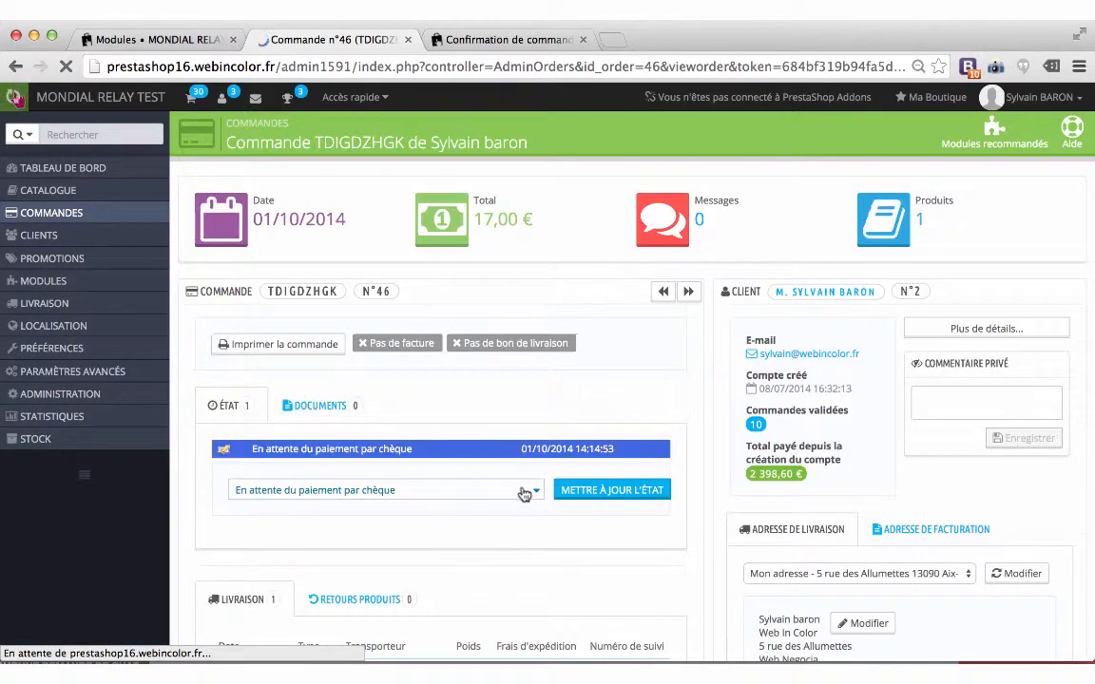
# - Update the cheque order's status to Paiement accepté
pyautogui.click(523, 493)
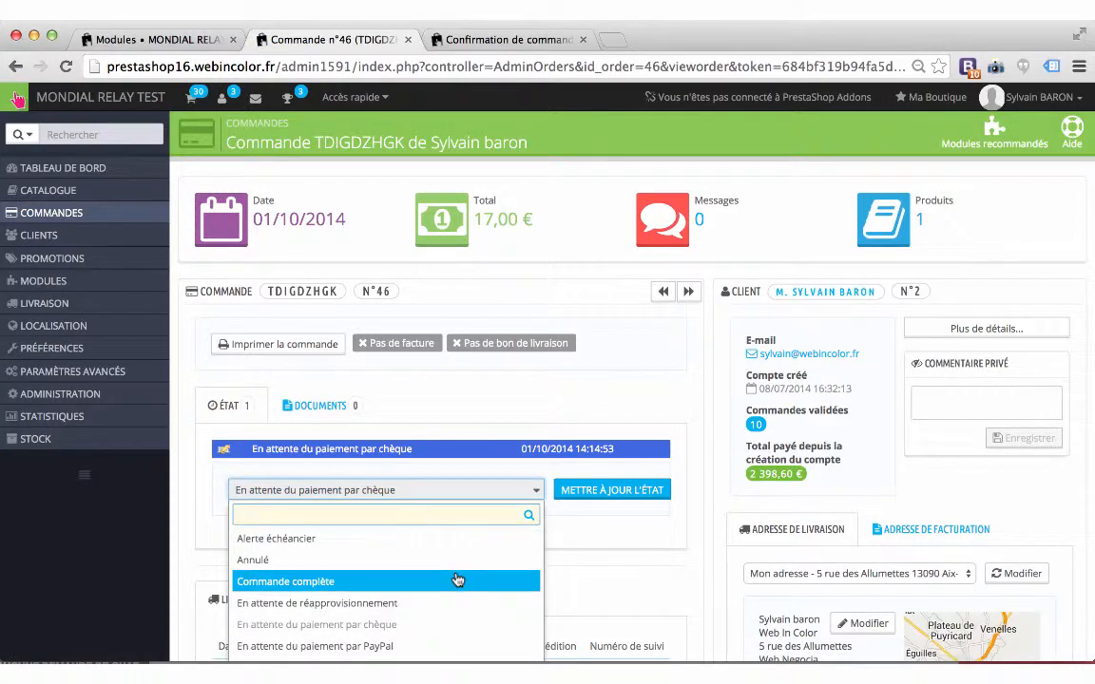
pyautogui.scroll(-3, 457, 579)
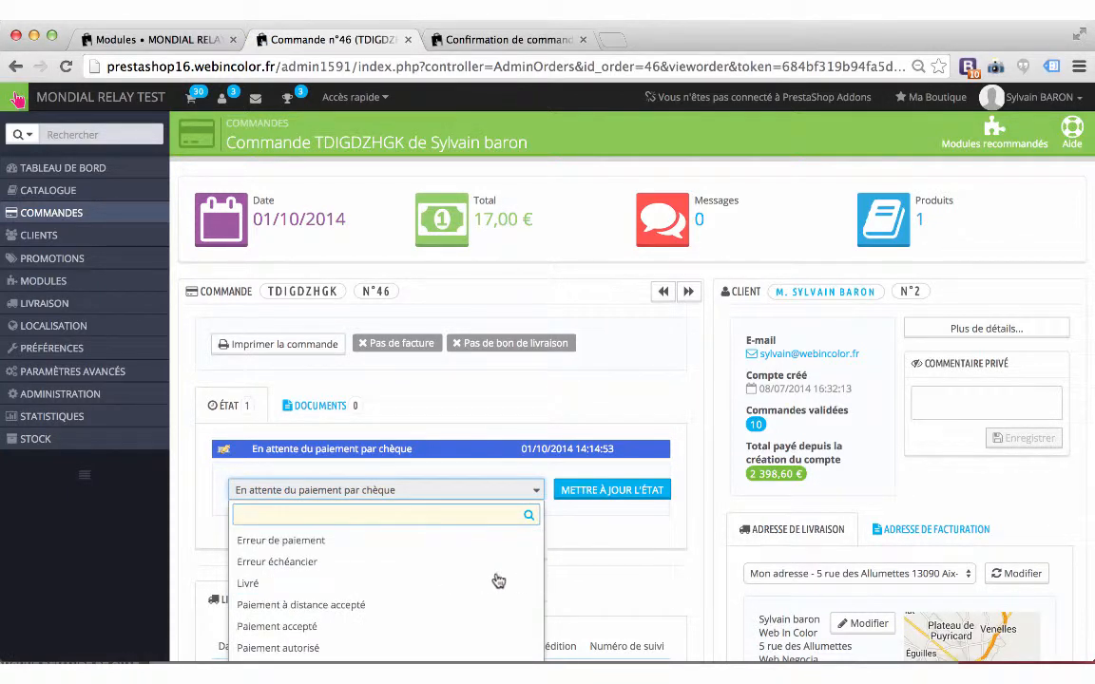
pyautogui.click(425, 626)
pyautogui.click(615, 493)
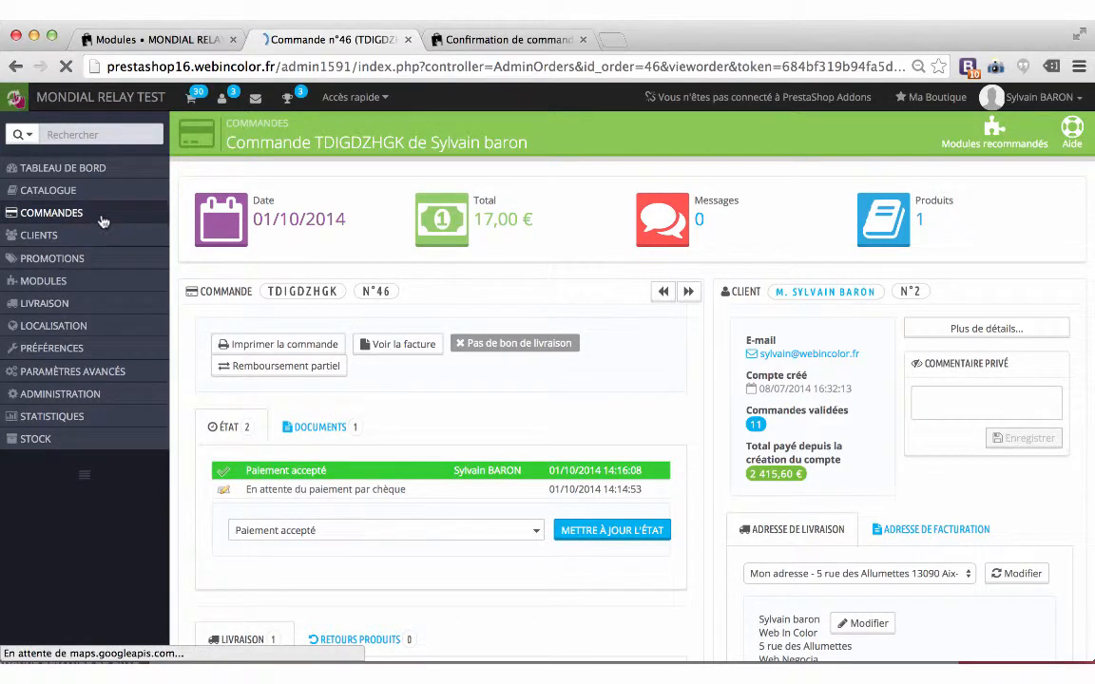
# - Open the Blouse product from the catalogue's product list and check its available quantities per combination
pyautogui.moveTo(57, 191)
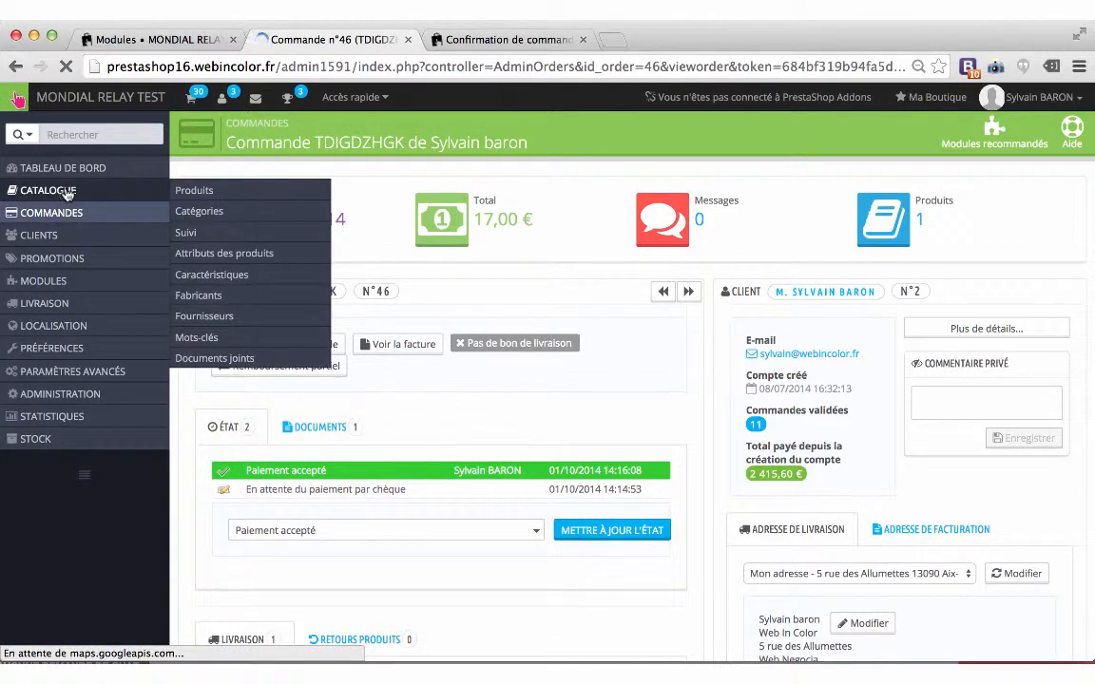
pyautogui.click(246, 194)
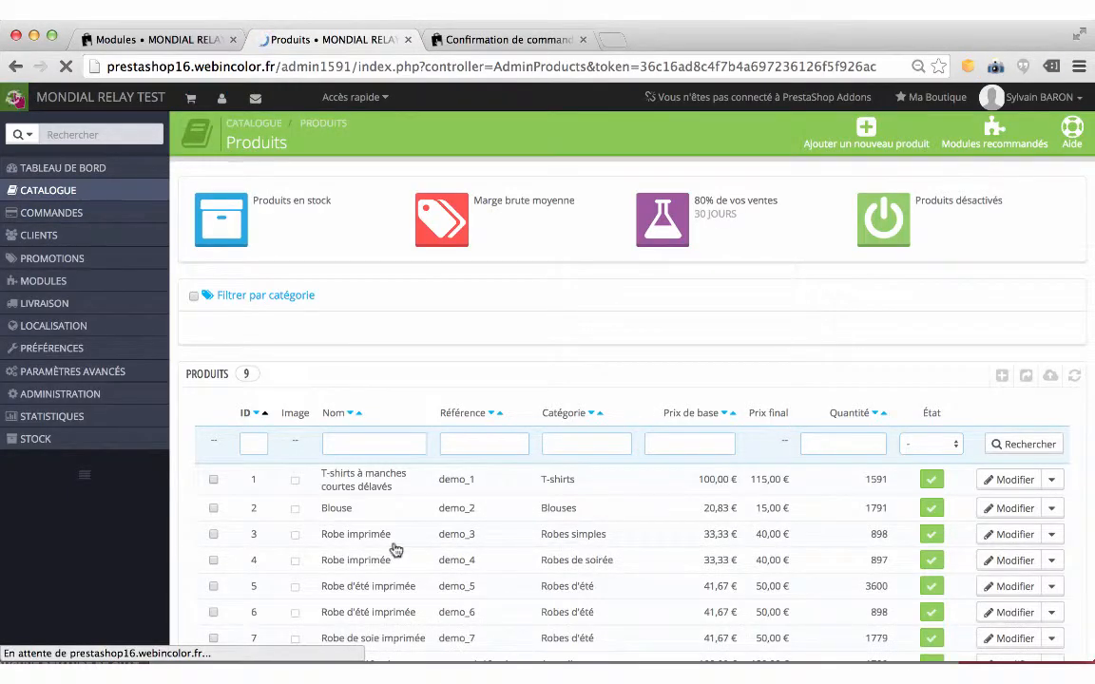
pyautogui.scroll(-5, 420, 482)
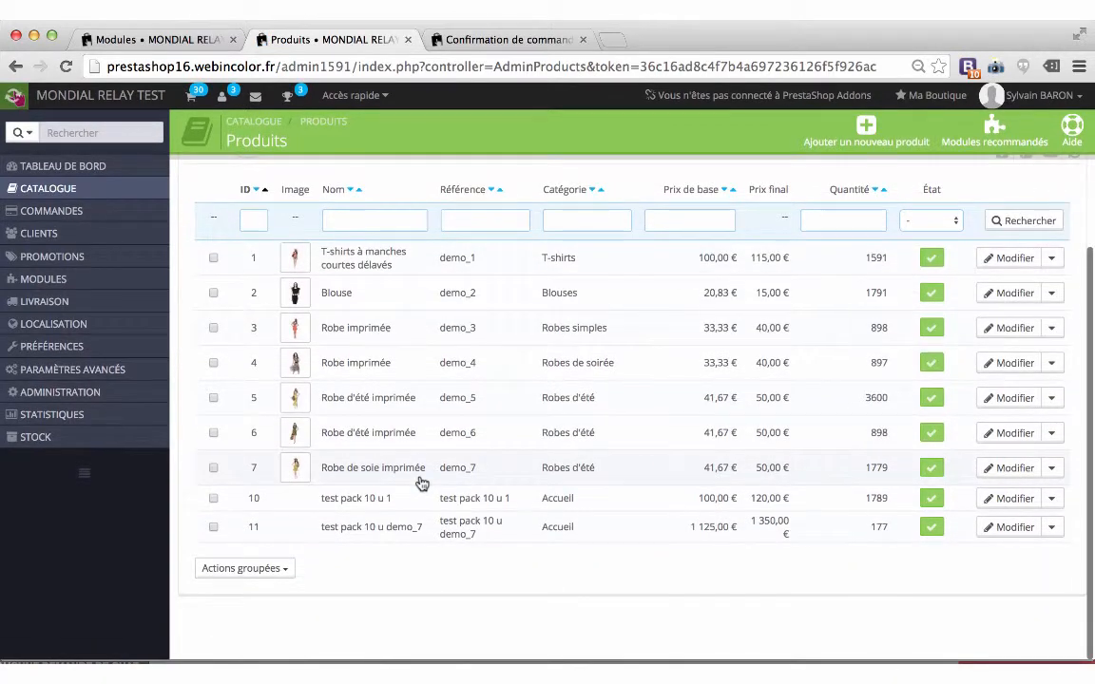
pyautogui.click(359, 304)
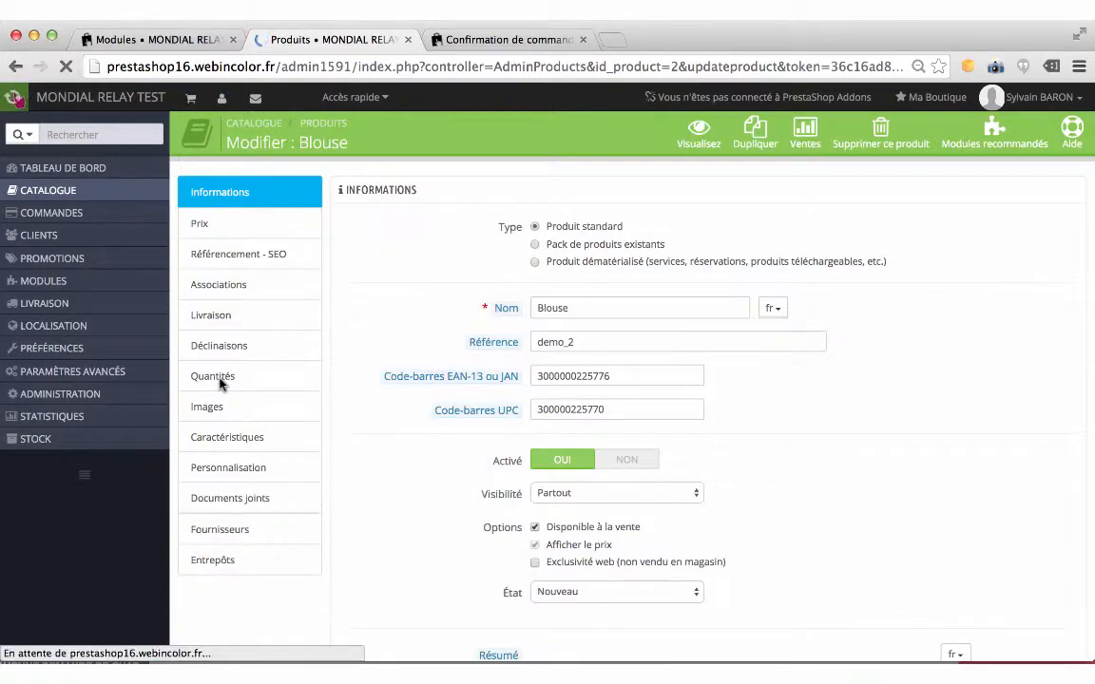
pyautogui.click(207, 377)
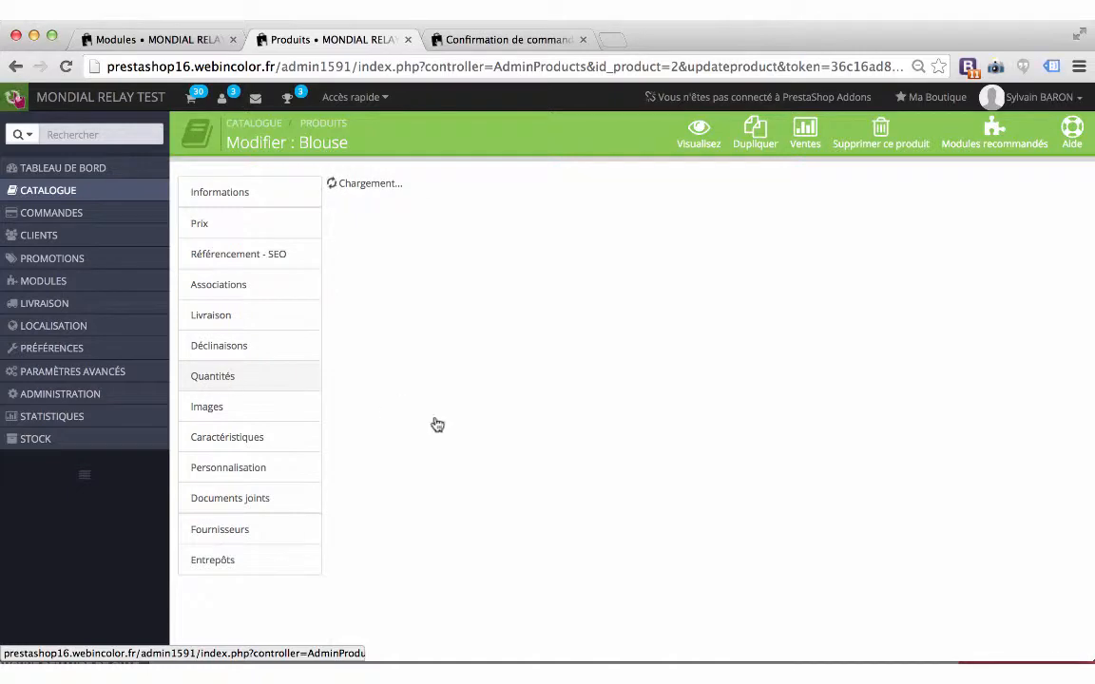
pyautogui.scroll(-2, 446, 429)
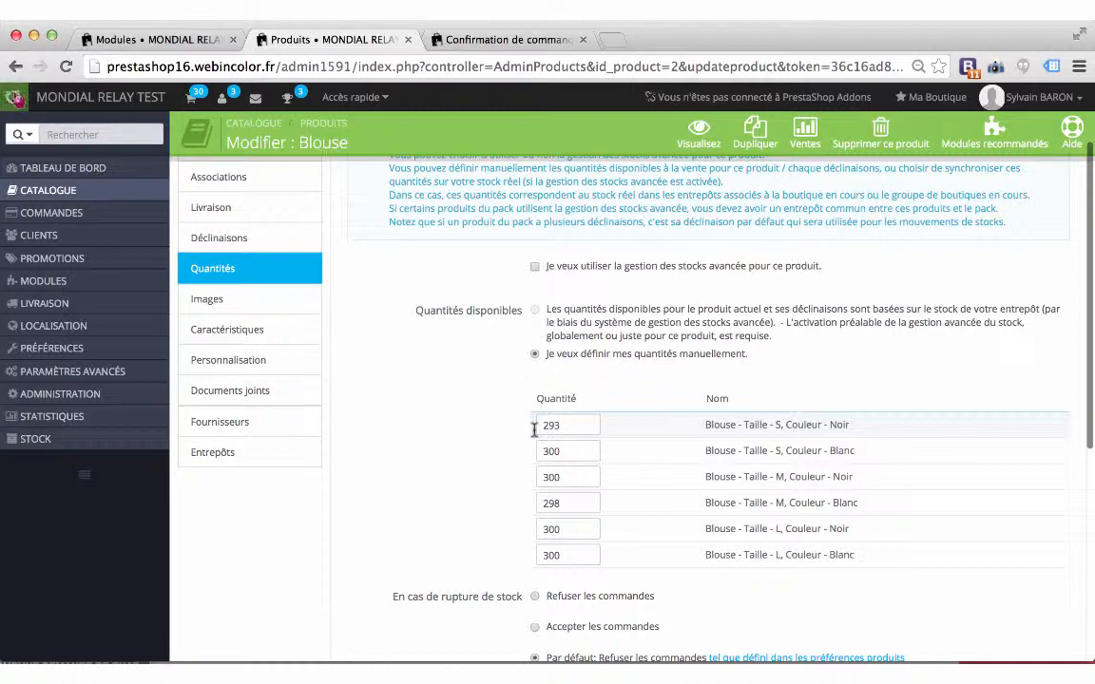
# - Leave the Blouse product for the dashboard and return to the configuration page of the module "Mise à jour des stocks en fonction du paiement"
pyautogui.click(107, 169)
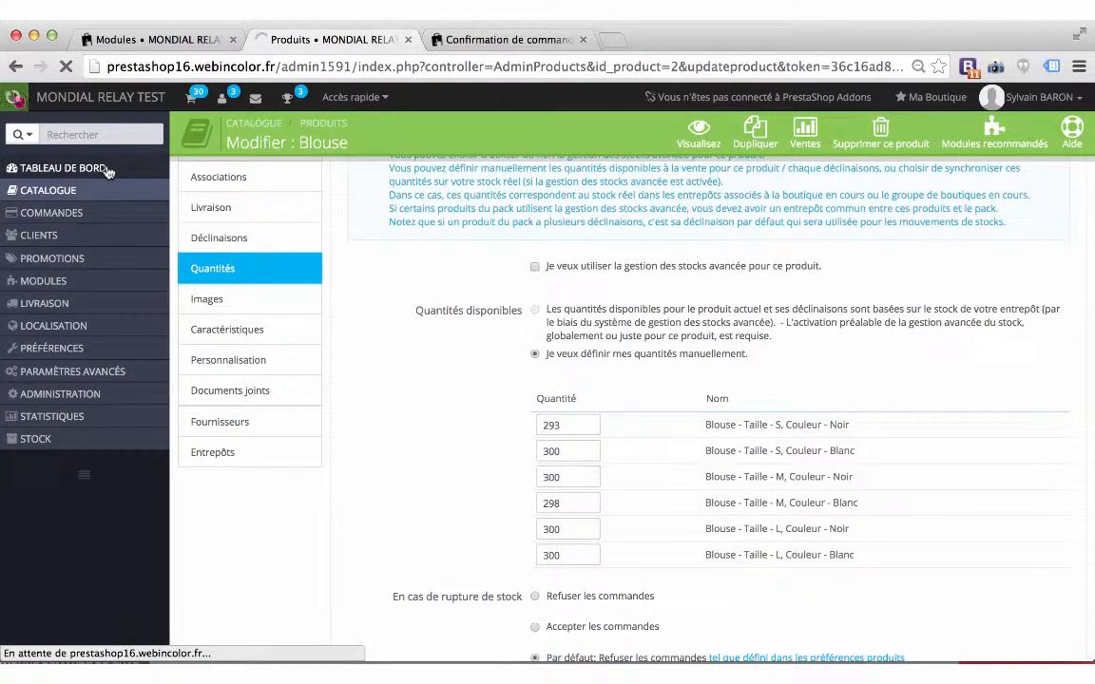
pyautogui.click(189, 41)
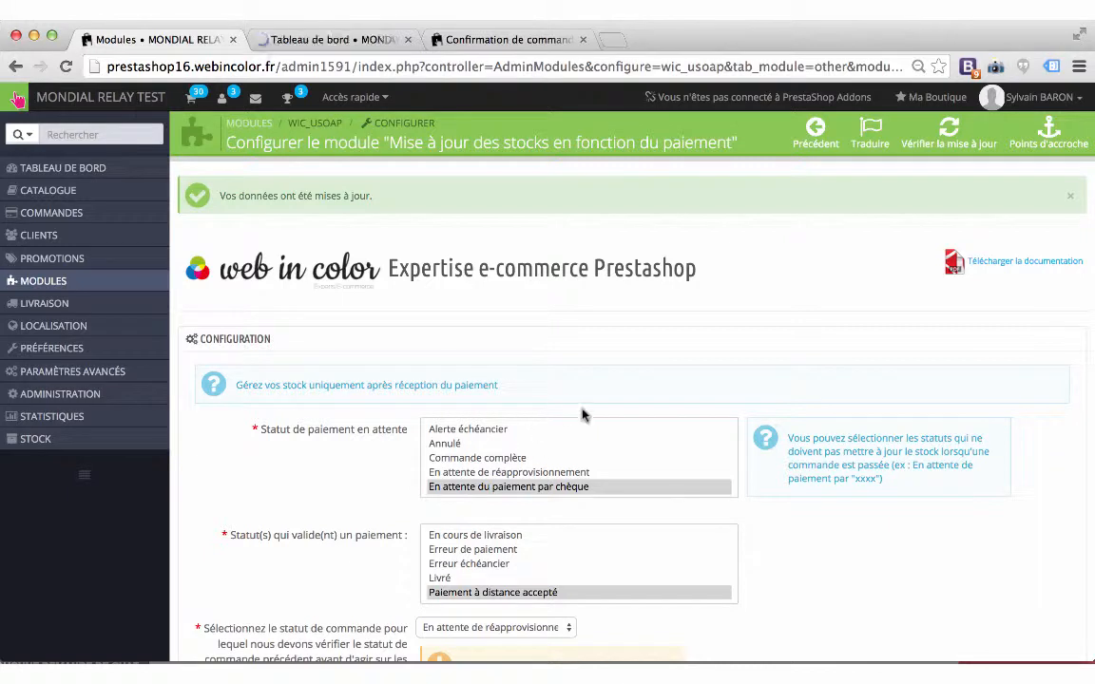